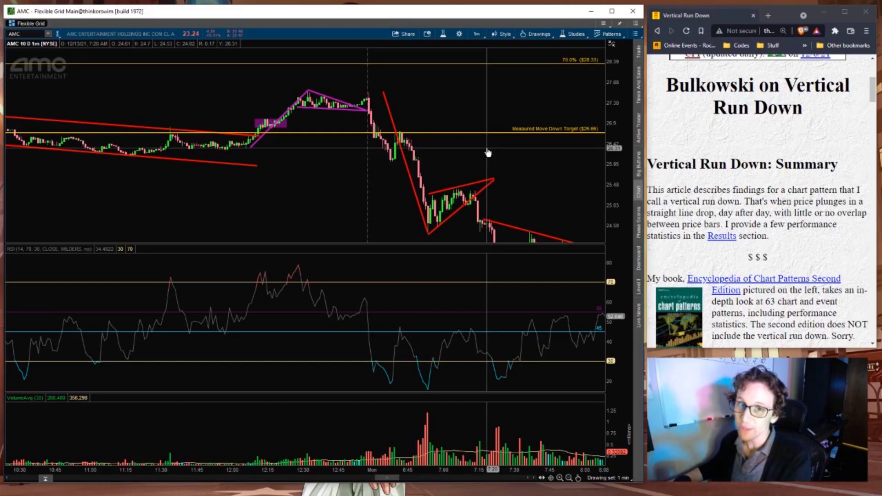
# Review AMC's 12/13/21 session and its marked patterns on the one-minute chart, and the recent flag lines on the daily chart
pyautogui.moveTo(488, 153); pyautogui.dragTo(319, 102)
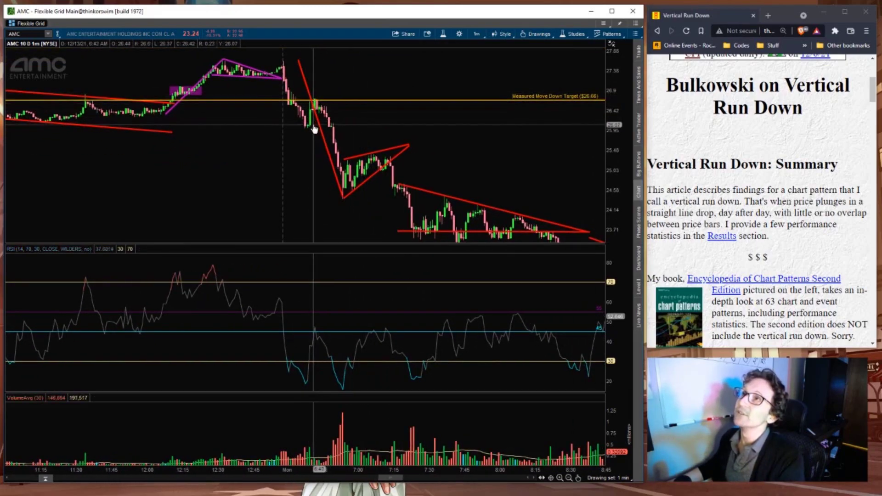
pyautogui.press('Escape')
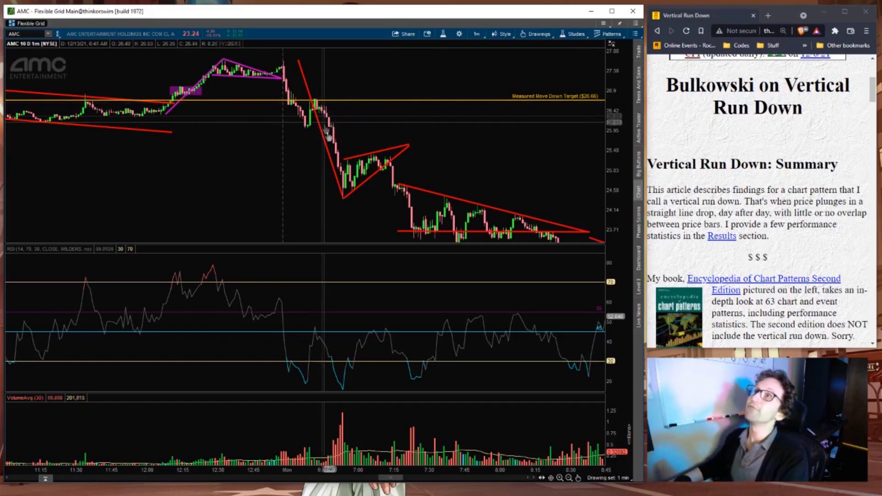
pyautogui.moveTo(461, 161); pyautogui.dragTo(273, 178)
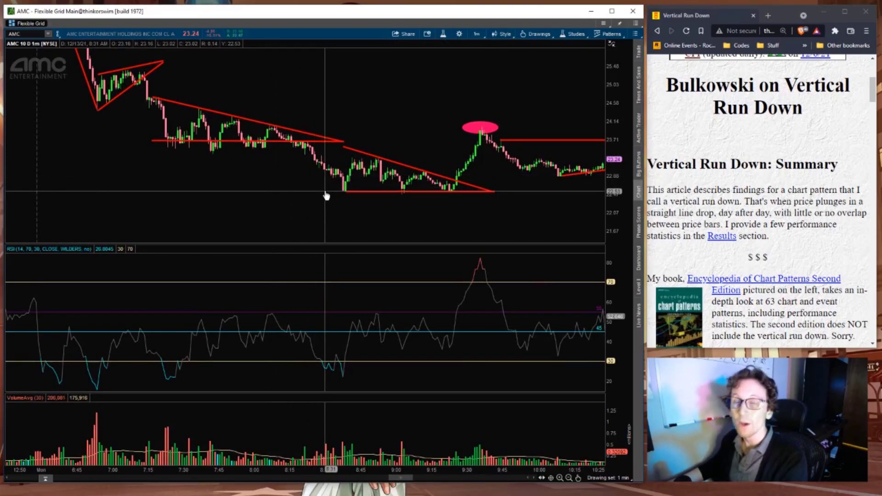
pyautogui.moveTo(463, 210); pyautogui.dragTo(313, 233)
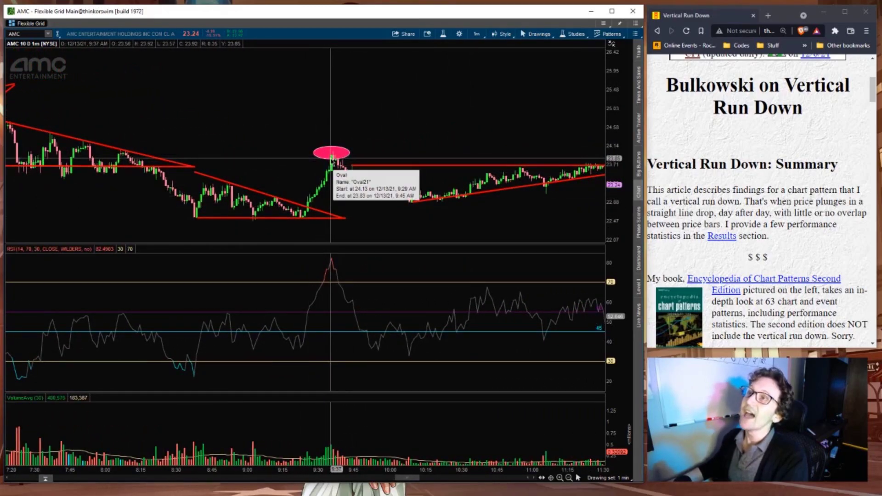
pyautogui.moveTo(484, 206); pyautogui.dragTo(342, 199)
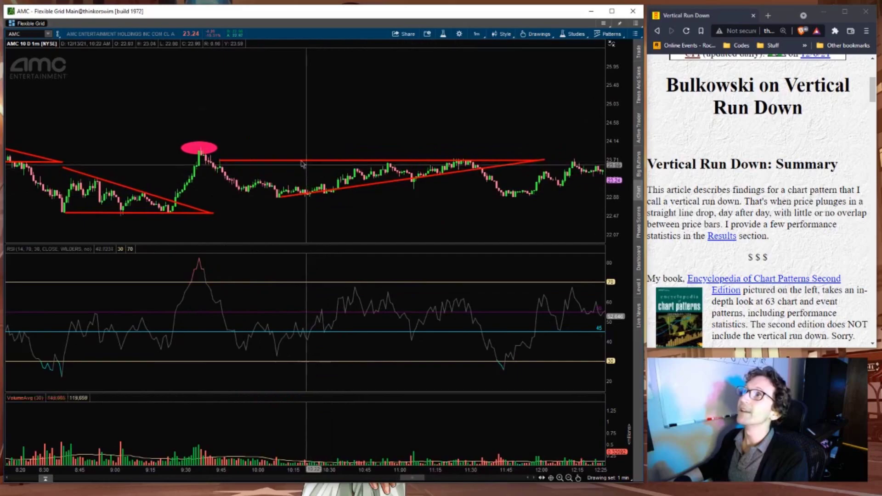
pyautogui.moveTo(285, 150); pyautogui.dragTo(141, 148)
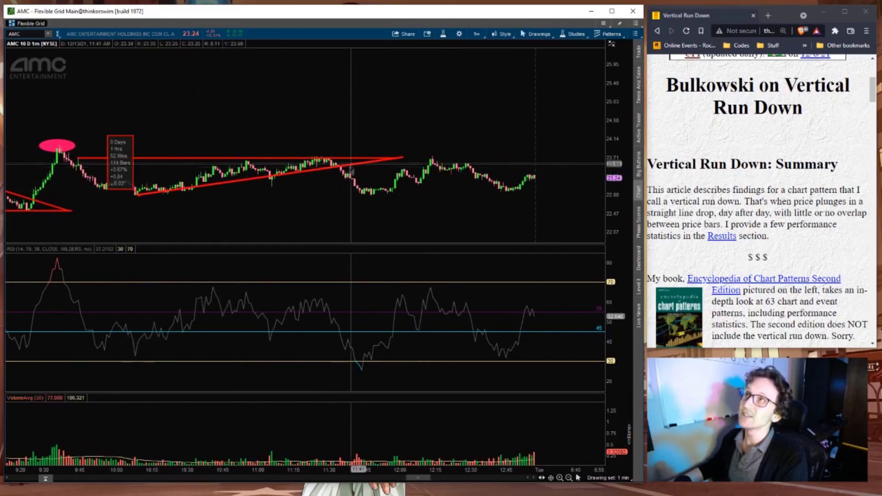
pyautogui.moveTo(351, 171); pyautogui.dragTo(354, 171)
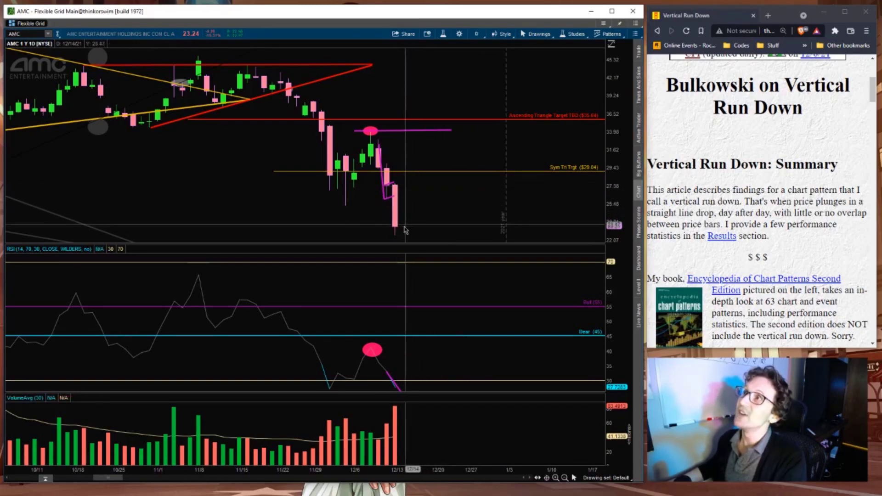
pyautogui.click(382, 177)
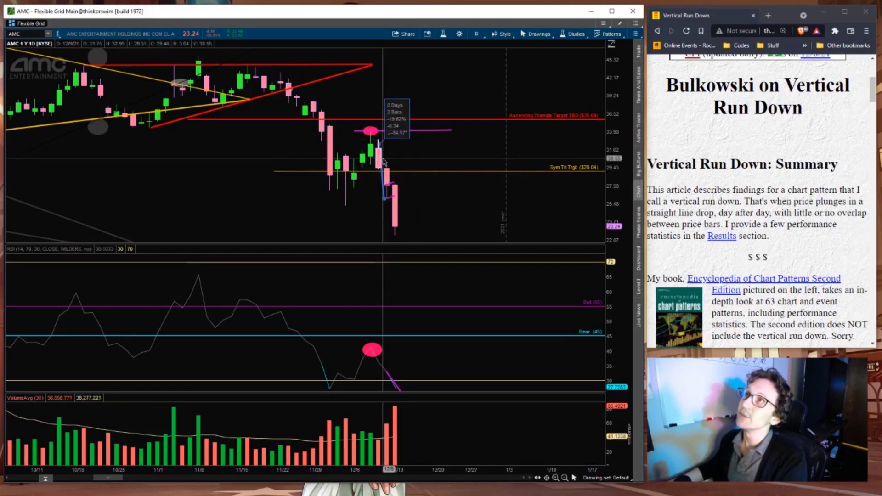
pyautogui.click(393, 184)
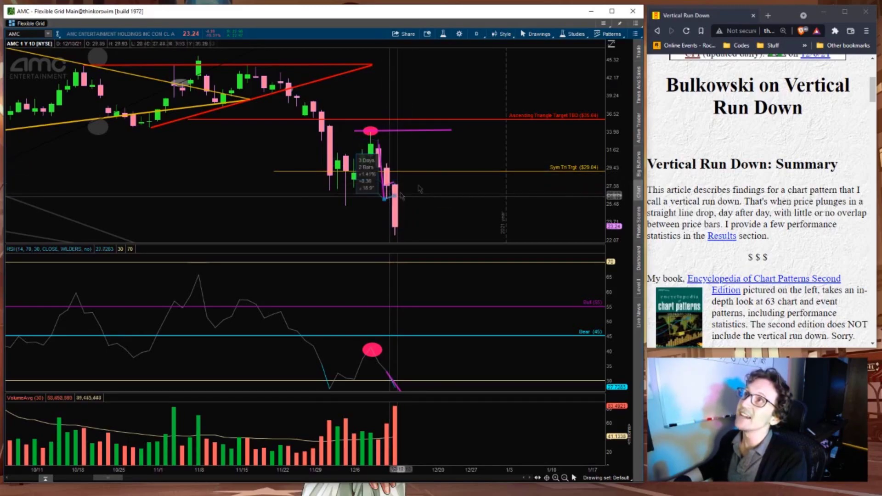
# Switch the chart to the 90 D : 15m time frame and frame the candles around the recent flag and sell-off
pyautogui.click(477, 34)
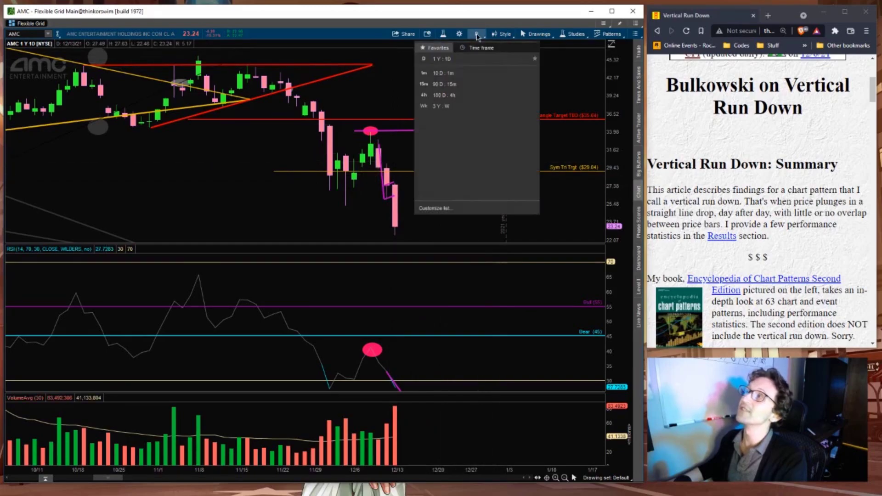
pyautogui.click(455, 83)
pyautogui.middleClick(173, 187)
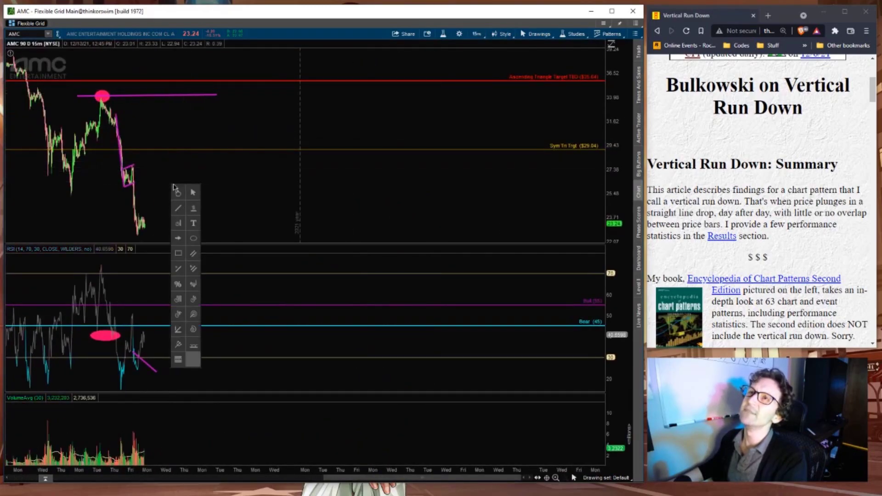
pyautogui.click(178, 192)
pyautogui.moveTo(186, 191)
pyautogui.mouseDown()
pyautogui.moveTo(319, 189)
pyautogui.moveTo(354, 205)
pyautogui.moveTo(322, 216)
pyautogui.moveTo(251, 216)
pyautogui.moveTo(260, 216)
pyautogui.mouseUp()
pyautogui.middleClick(352, 207)
pyautogui.click(372, 214)
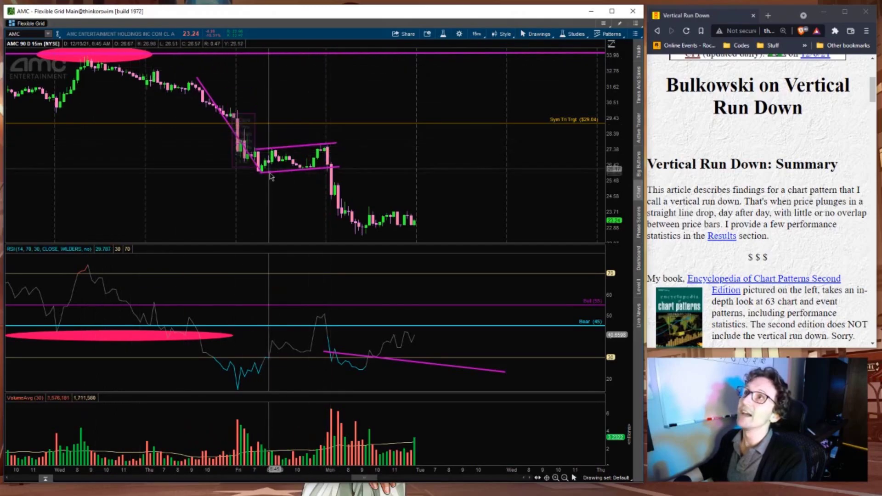
# Draw trendlines down the 12/13/21 drop from its opening high to its low, and along the bottom and top of the following consolidation
pyautogui.middleClick(369, 162)
pyautogui.click(378, 186)
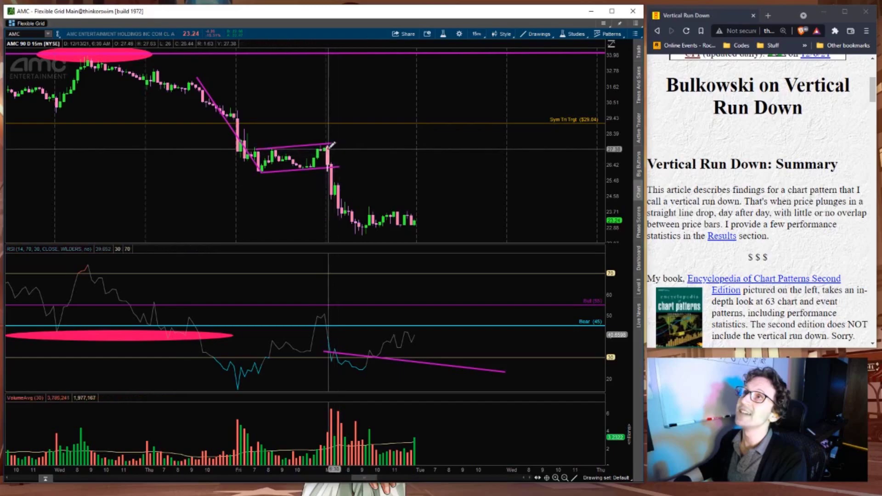
pyautogui.moveTo(329, 145); pyautogui.dragTo(361, 233)
pyautogui.click(421, 226)
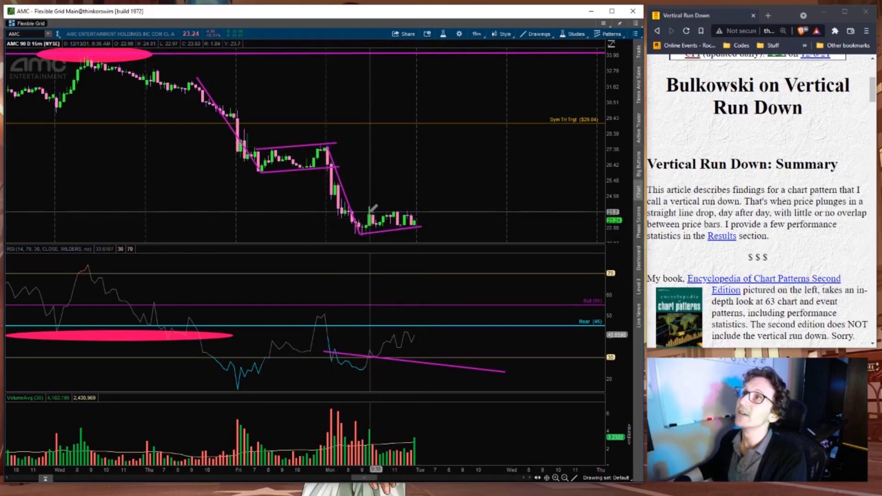
pyautogui.click(370, 212)
pyautogui.moveTo(413, 207); pyautogui.dragTo(412, 208)
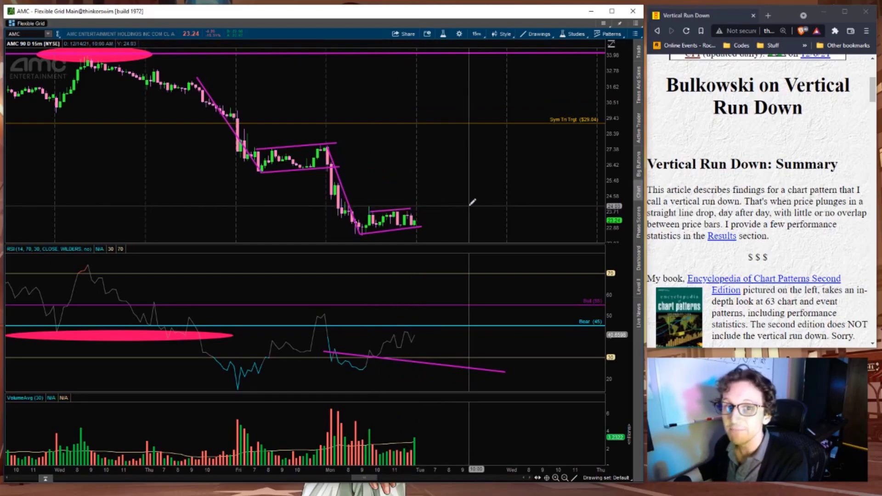
# Examine the 15-minute price action back through early December, including the oval-marked 12/8/21 peak, and return to the latest candles
pyautogui.middleClick(389, 184)
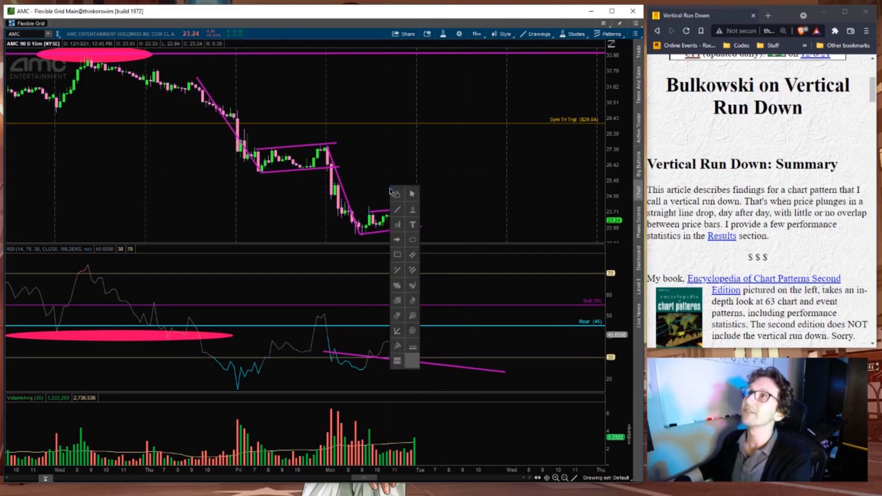
pyautogui.click(393, 196)
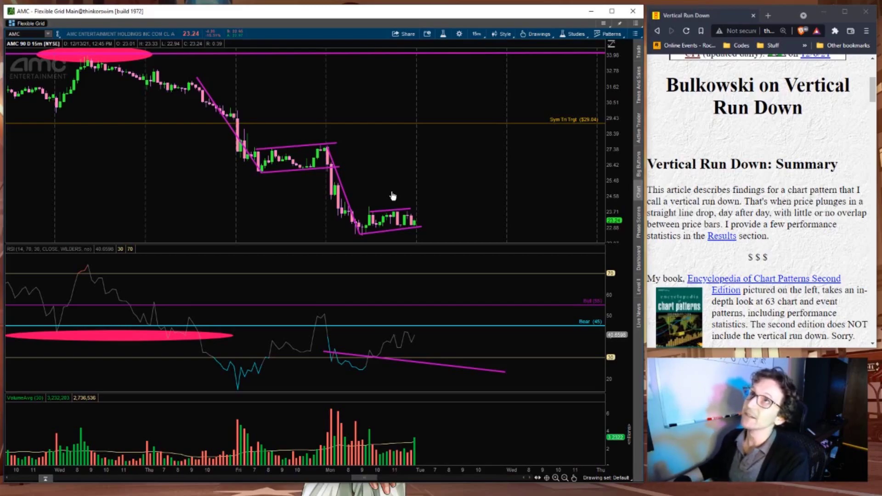
pyautogui.moveTo(237, 203); pyautogui.dragTo(418, 199)
pyautogui.moveTo(271, 193); pyautogui.dragTo(353, 190)
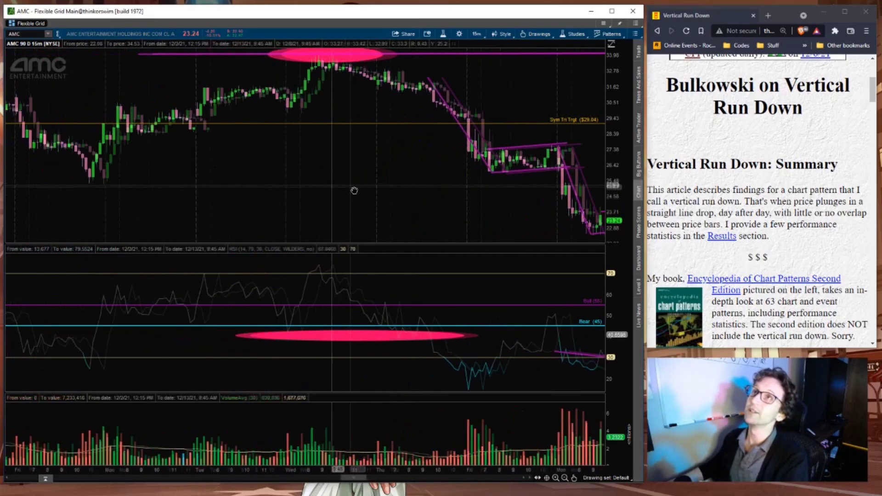
pyautogui.scroll(15, 354, 191)
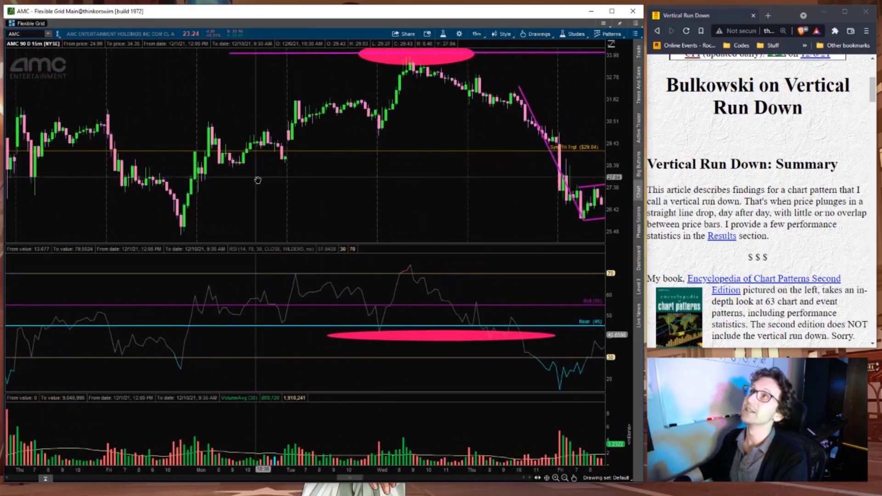
pyautogui.moveTo(258, 181); pyautogui.dragTo(255, 181)
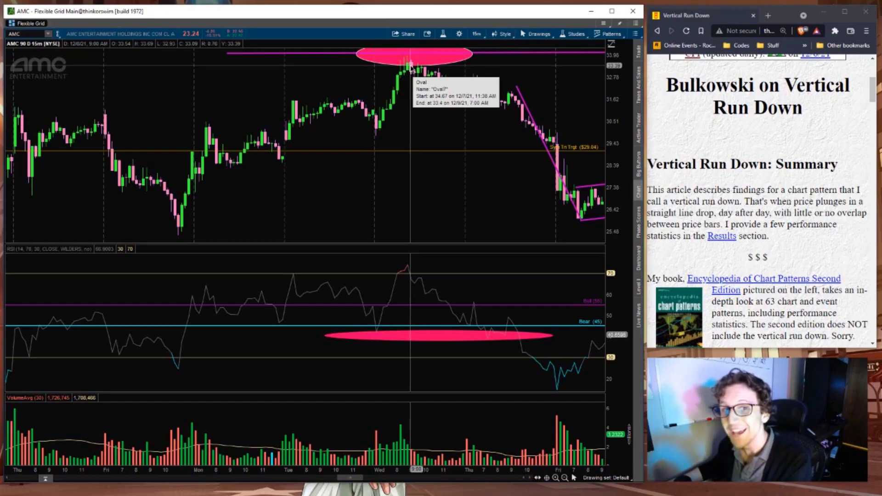
pyautogui.moveTo(504, 193); pyautogui.dragTo(271, 188)
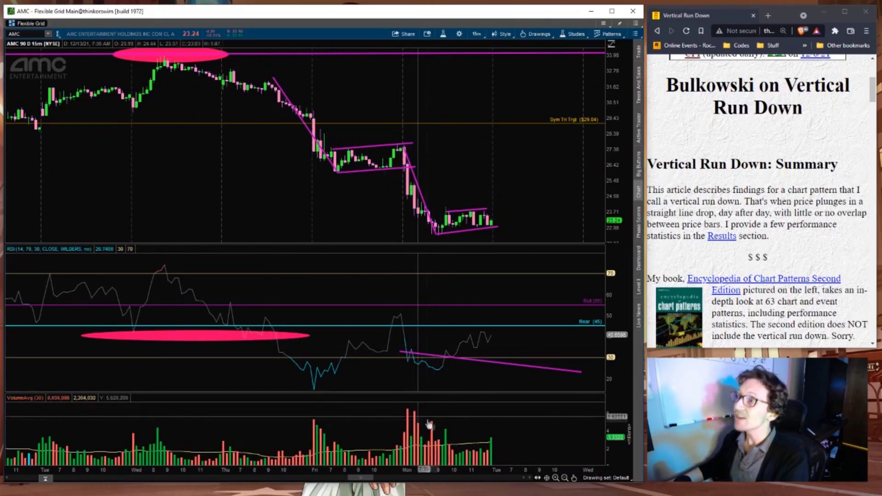
# Switch to the 1 Y : 1D time frame, frame the latest candles and temporarily enlarge the volume pane to inspect the 12/13/21 bar
pyautogui.click(477, 34)
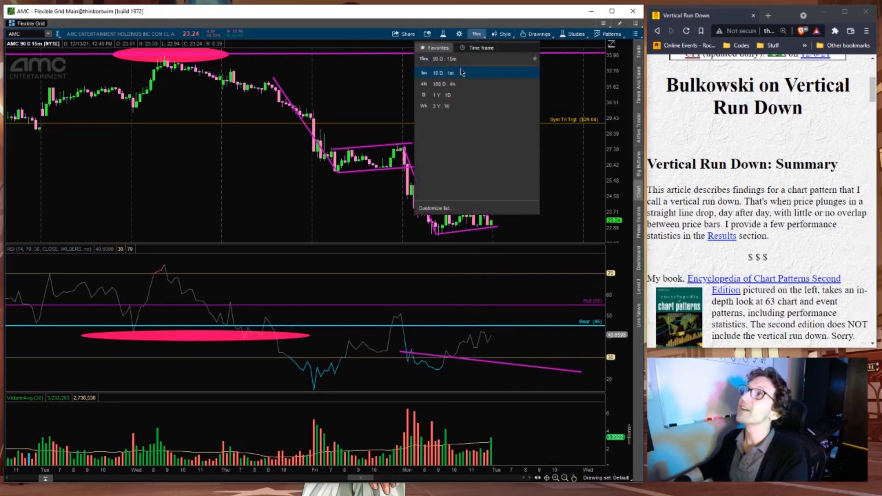
pyautogui.click(455, 95)
pyautogui.click(149, 207)
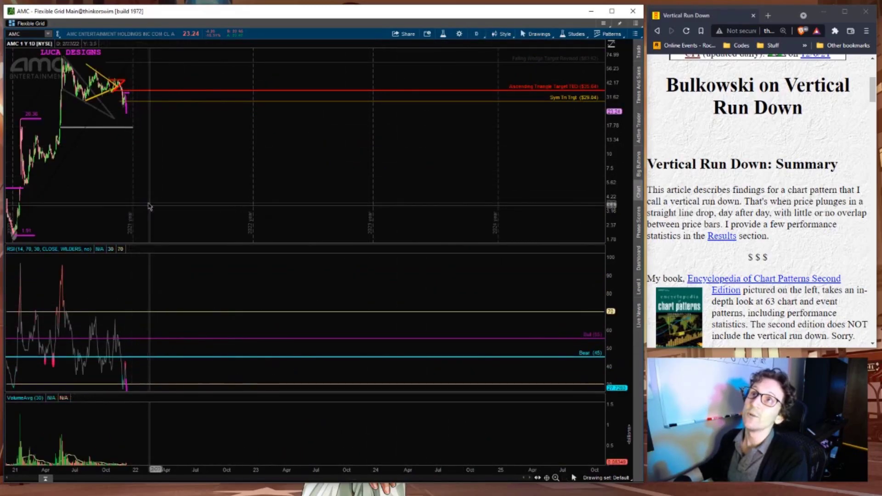
pyautogui.moveTo(149, 207); pyautogui.dragTo(109, 198)
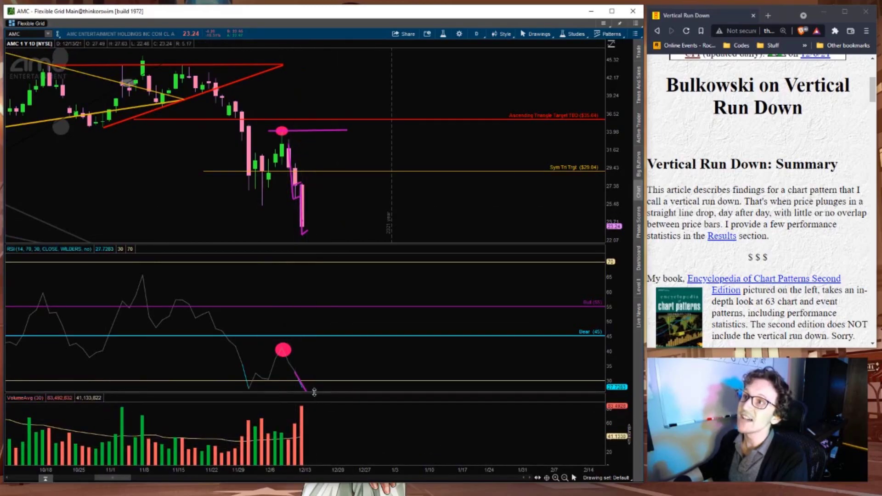
pyautogui.moveTo(315, 392); pyautogui.dragTo(308, 257)
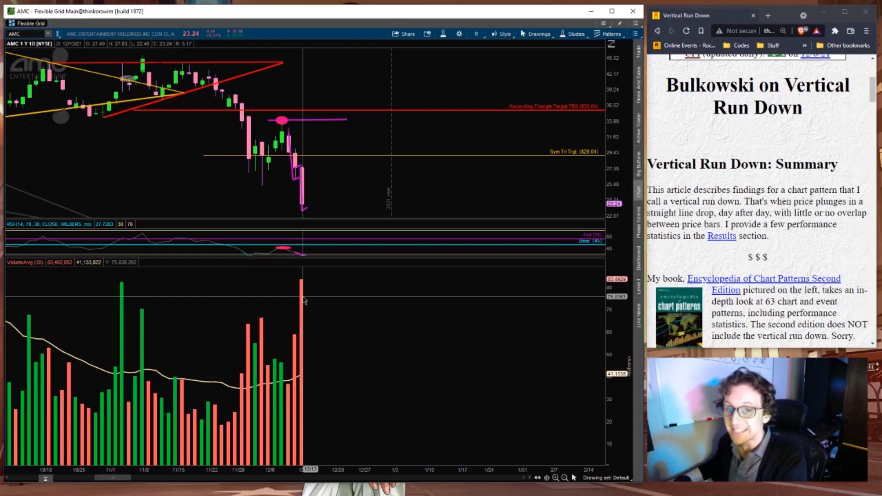
pyautogui.moveTo(354, 259); pyautogui.dragTo(355, 418)
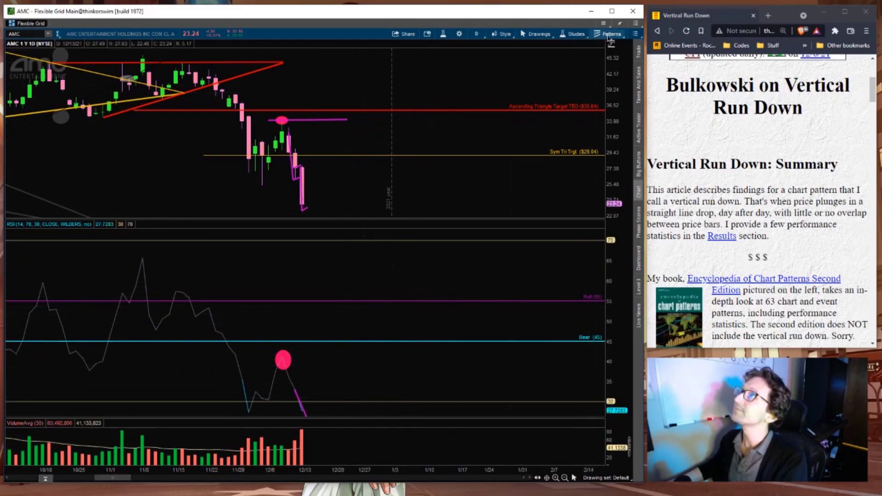
# Load the Standard study set and enlarge the ImpVolatility pane to inspect the implied volatility curve
pyautogui.click(575, 34)
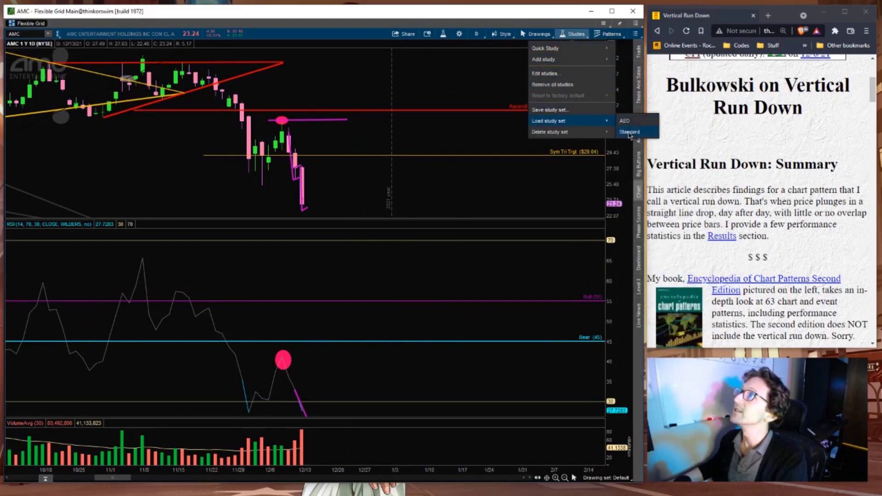
pyautogui.click(630, 132)
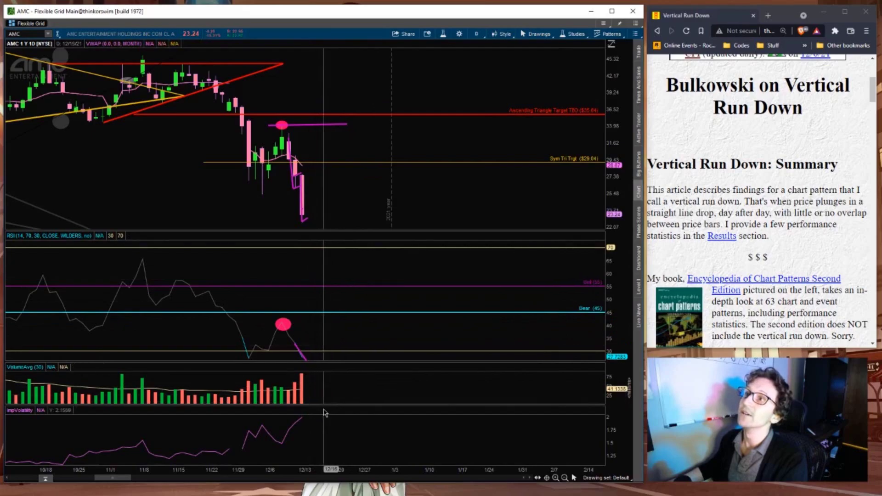
pyautogui.moveTo(333, 406); pyautogui.dragTo(349, 313)
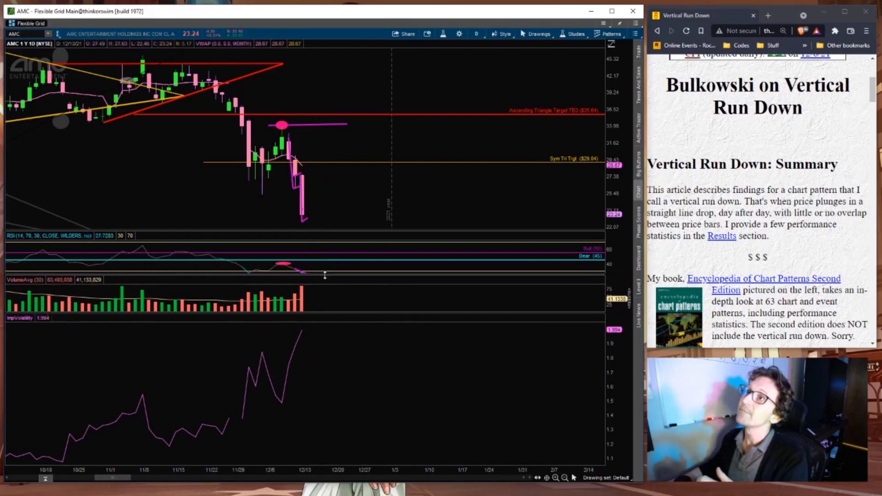
# Enlarge the RSI pane, shift its scale to show the area below 30, and delete the magenta trendline at the latest decline
pyautogui.moveTo(325, 274); pyautogui.dragTo(325, 390)
pyautogui.middleClick(335, 365)
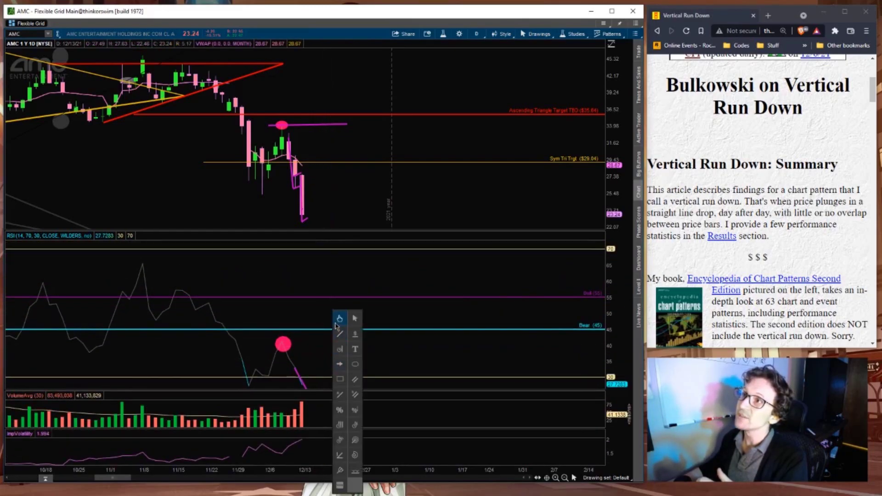
pyautogui.click(340, 318)
pyautogui.moveTo(325, 360); pyautogui.dragTo(337, 316)
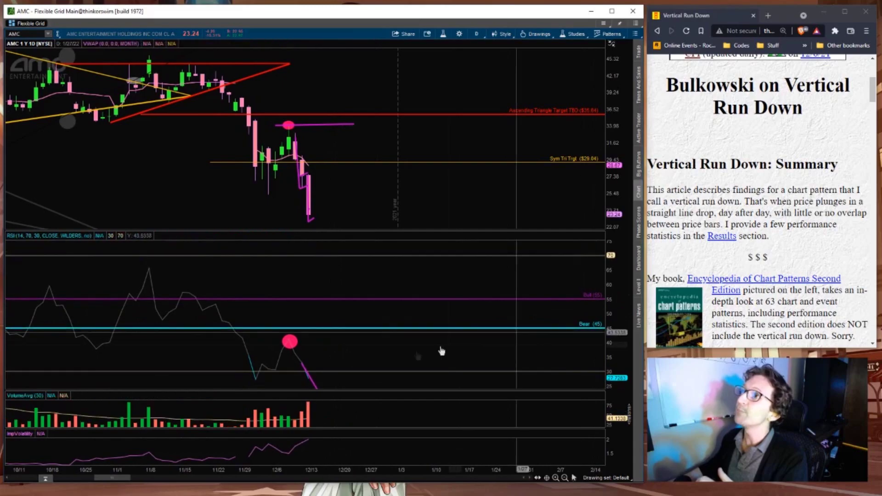
pyautogui.moveTo(378, 359); pyautogui.dragTo(392, 319)
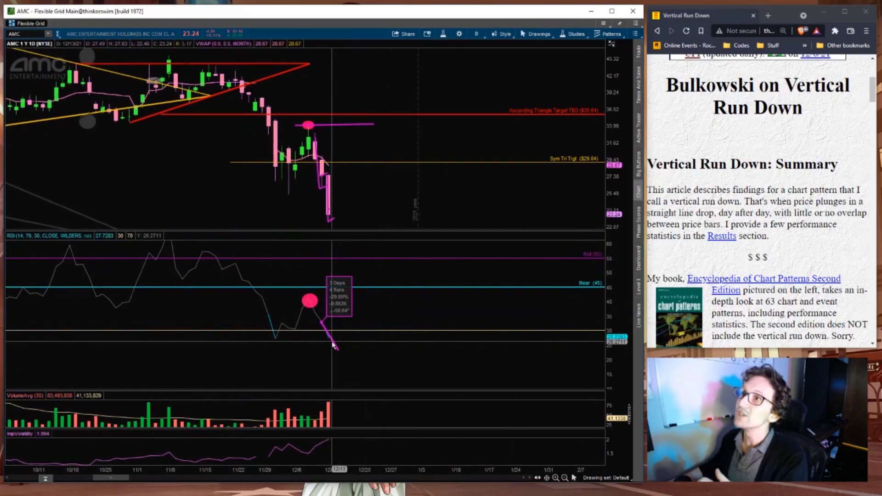
pyautogui.click(333, 344)
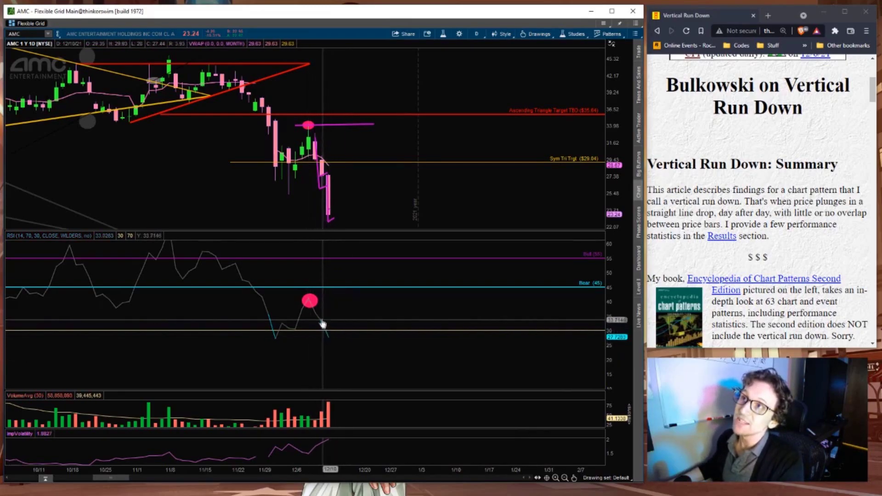
# Draw a falling trendline in the RSI pane from the latest 12/13/21 point to about 14.6 at 12/17/21
pyautogui.middleClick(346, 351)
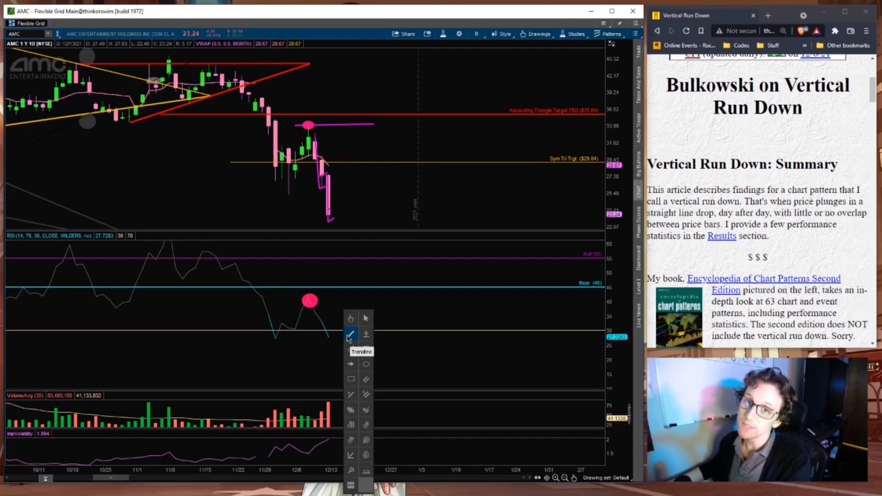
pyautogui.click(349, 337)
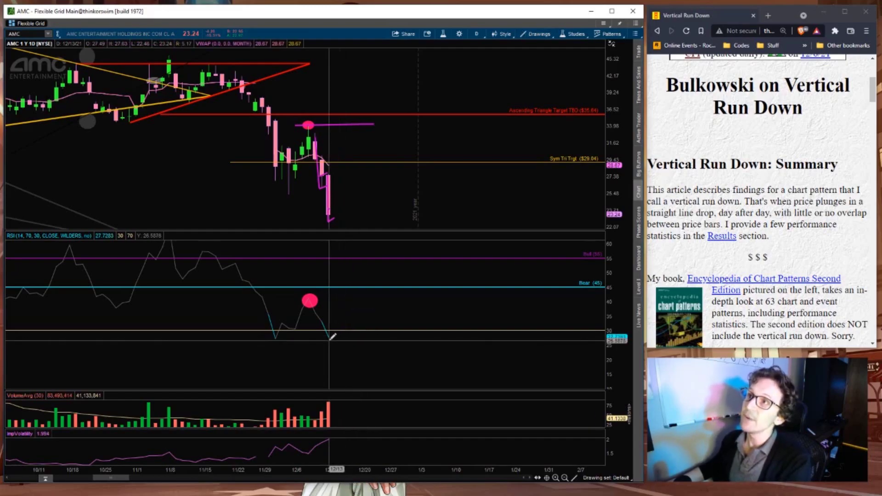
pyautogui.click(330, 339)
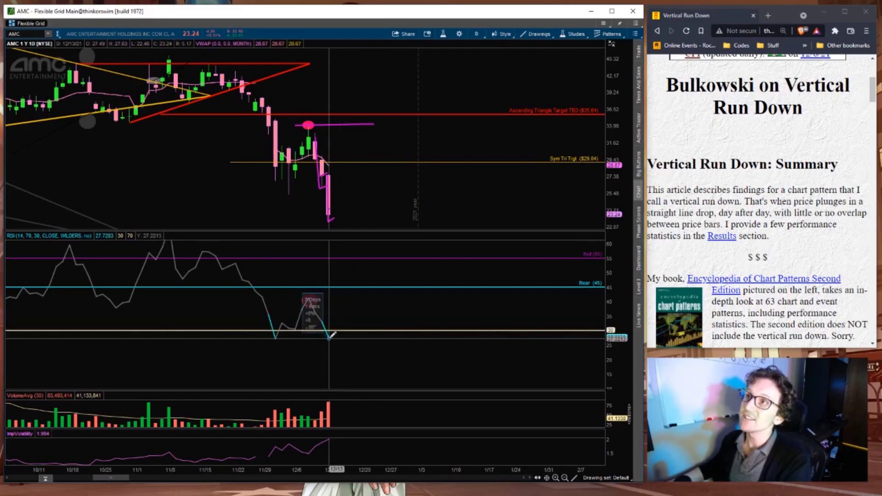
pyautogui.click(358, 374)
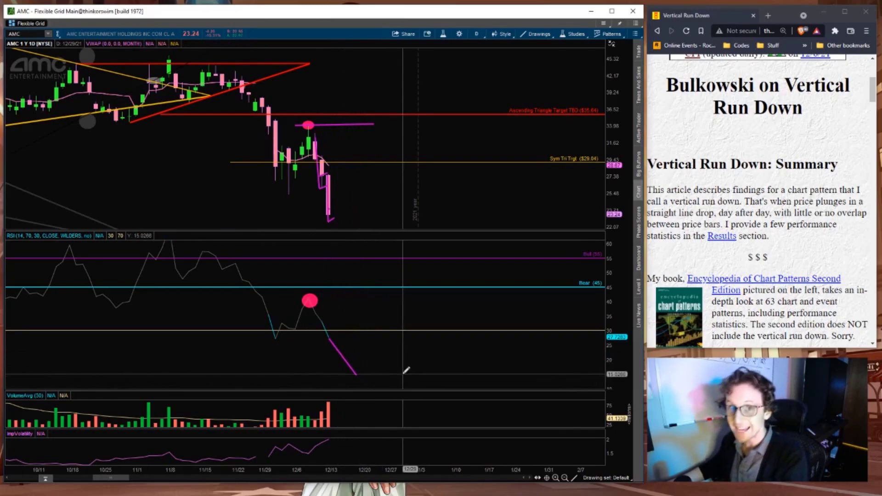
pyautogui.rightClick(396, 347)
pyautogui.click(401, 319)
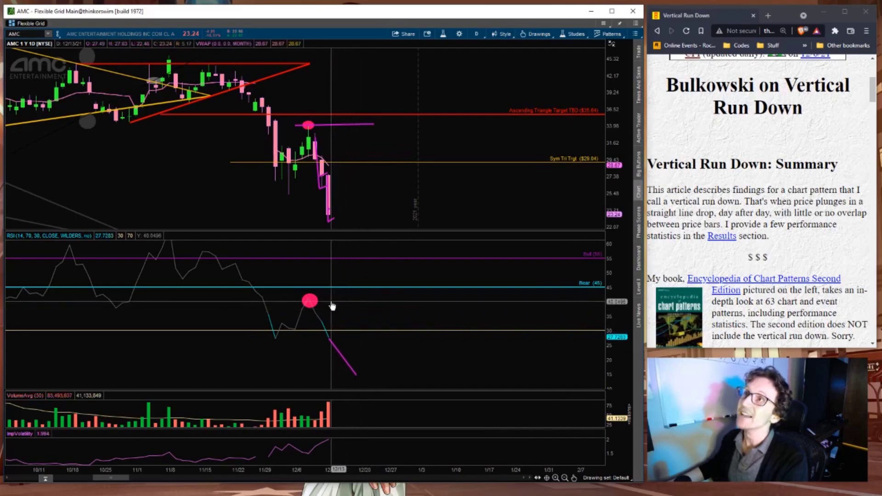
# Draw a short rising trendline from the latest RSI point to the 30 level at 12/14/21, and delete both RSI trendlines
pyautogui.middleClick(353, 350)
pyautogui.click(359, 335)
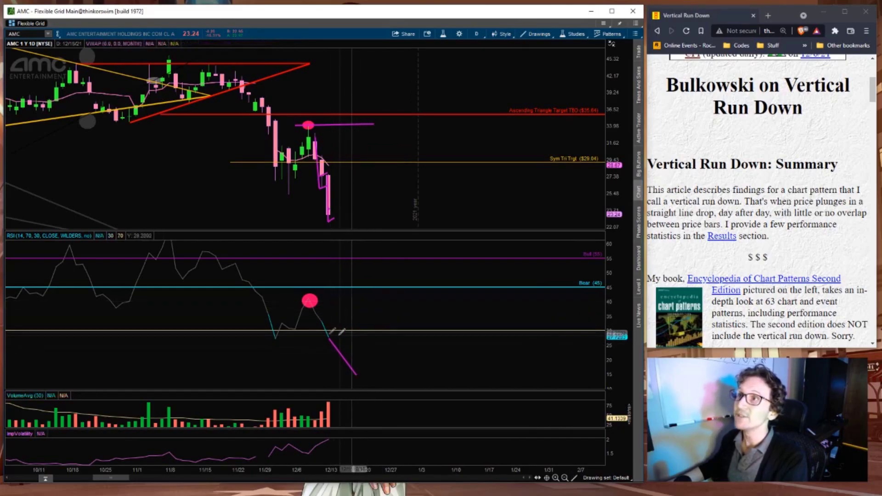
pyautogui.click(329, 337)
pyautogui.click(336, 331)
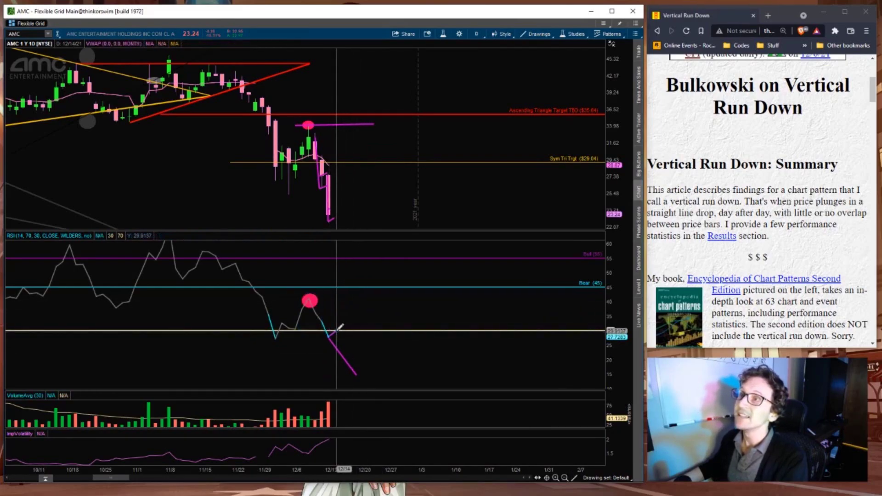
pyautogui.middleClick(344, 311)
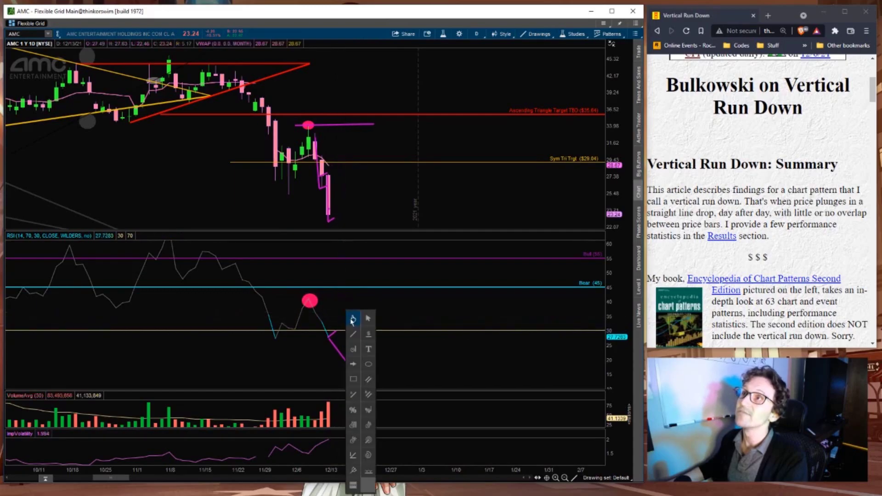
pyautogui.click(353, 319)
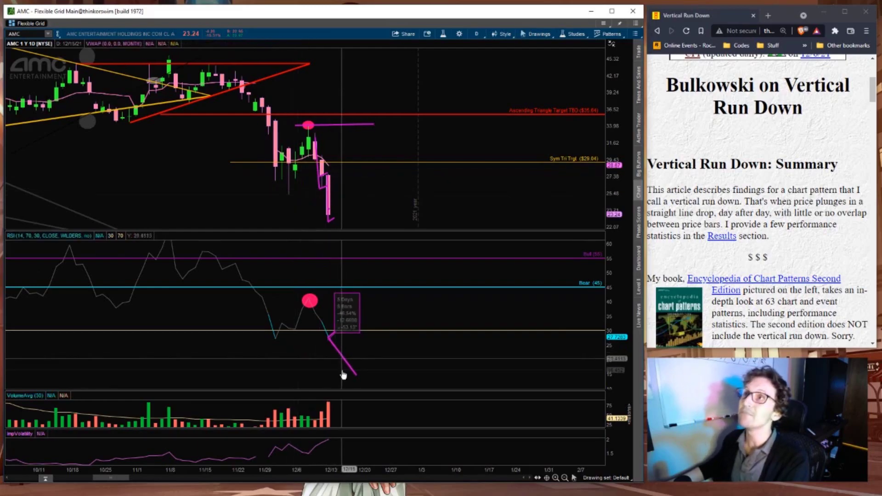
pyautogui.click(329, 337)
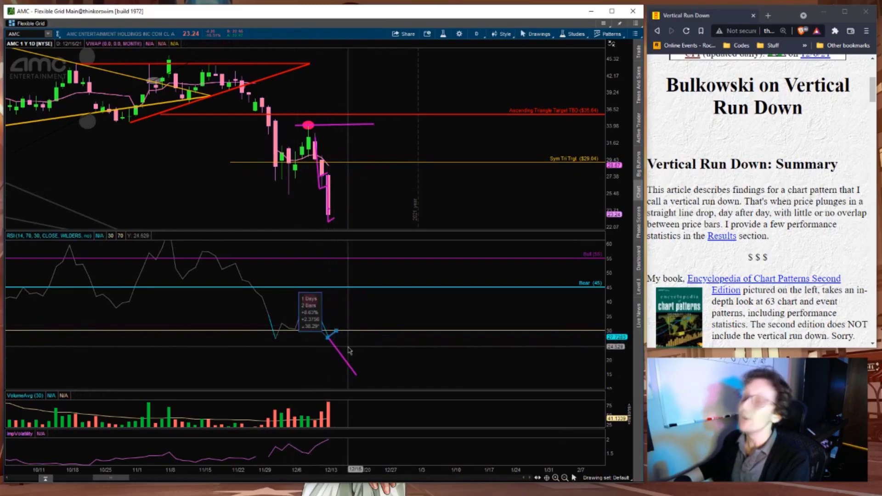
pyautogui.press('Delete')
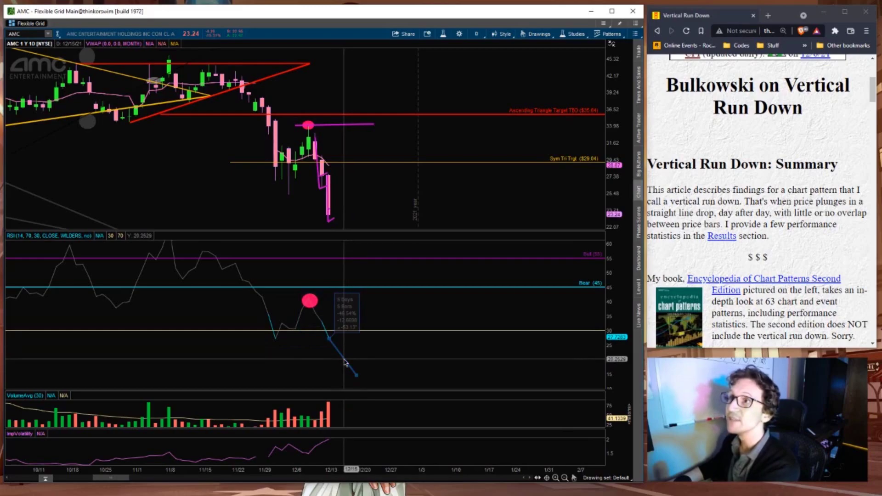
# Switch the chart to the 3 Y : W time frame and load the 3 week drawing set
pyautogui.rightClick(367, 198)
pyautogui.click(376, 203)
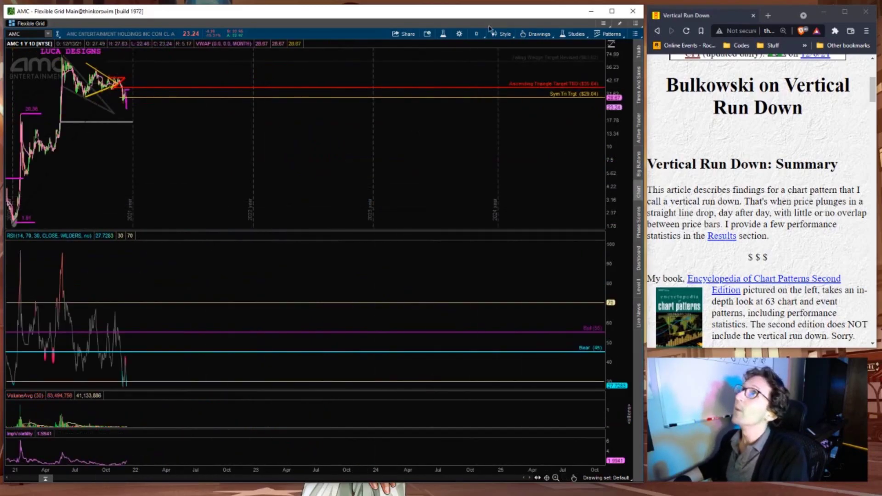
pyautogui.click(477, 34)
pyautogui.click(460, 109)
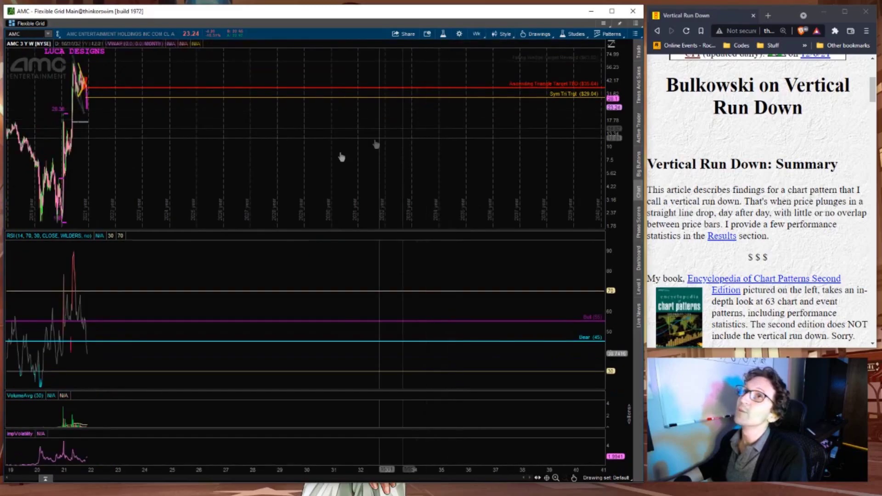
pyautogui.click(606, 478)
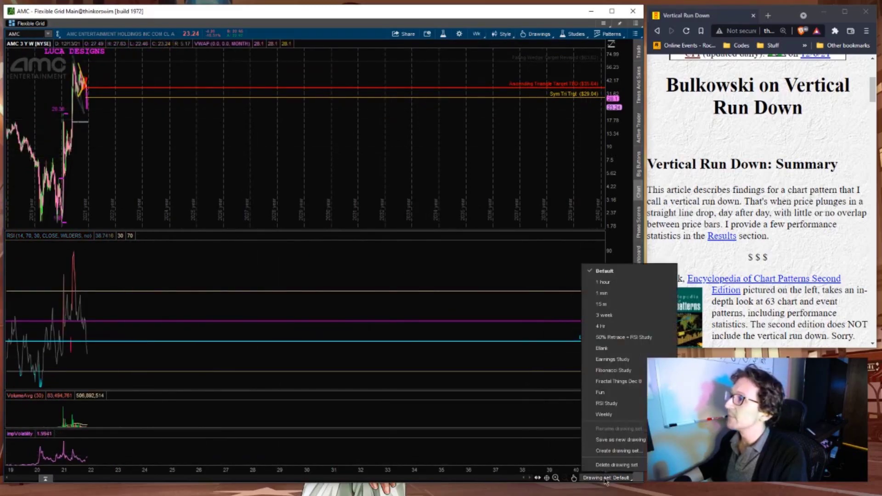
pyautogui.click(605, 315)
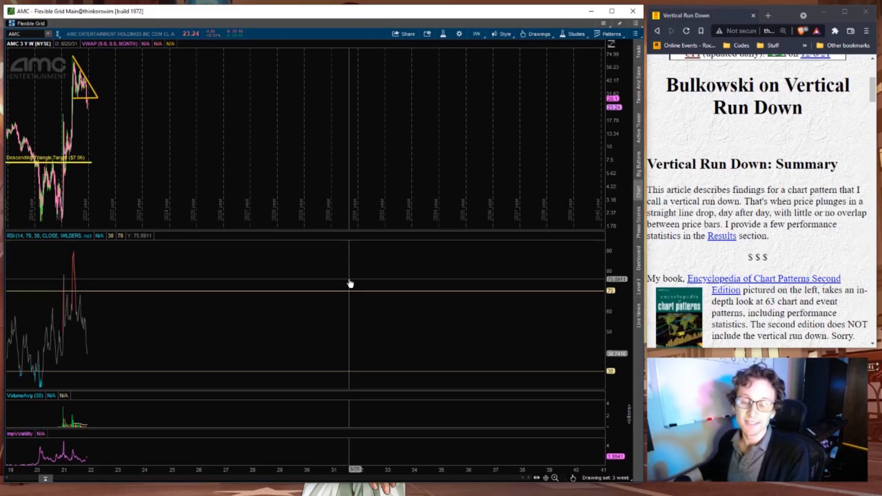
# Examine the weekly price action around the descending triangle and its $7.06 target line back to early 2020, and return to the latest candles
pyautogui.middleClick(113, 145)
pyautogui.click(133, 153)
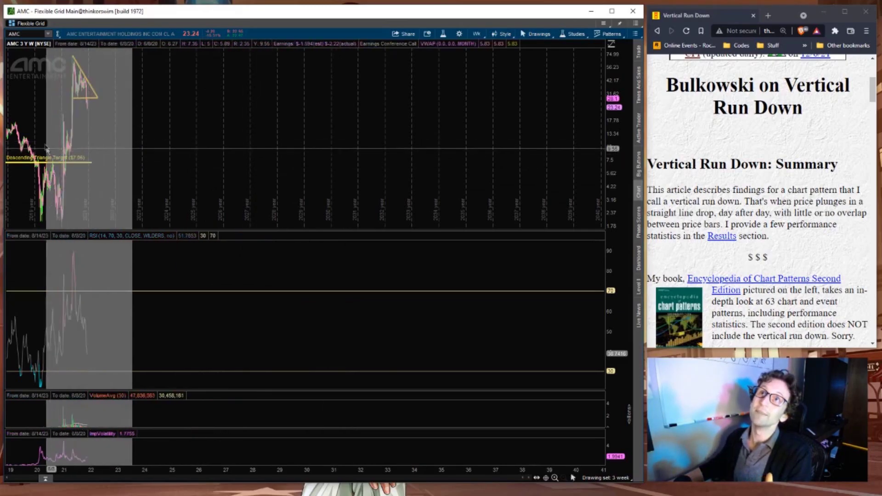
pyautogui.moveTo(375, 134); pyautogui.dragTo(102, 143)
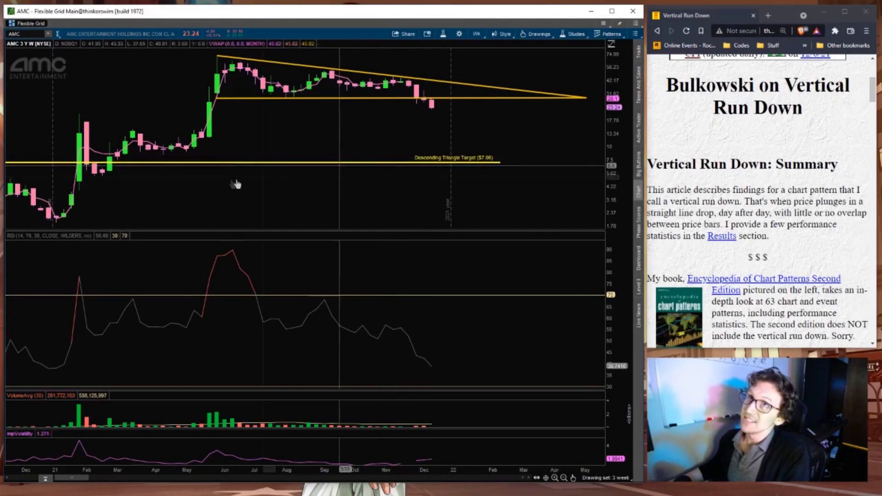
pyautogui.middleClick(197, 186)
pyautogui.click(205, 193)
pyautogui.moveTo(177, 196); pyautogui.dragTo(509, 202)
pyautogui.moveTo(248, 205); pyautogui.dragTo(341, 209)
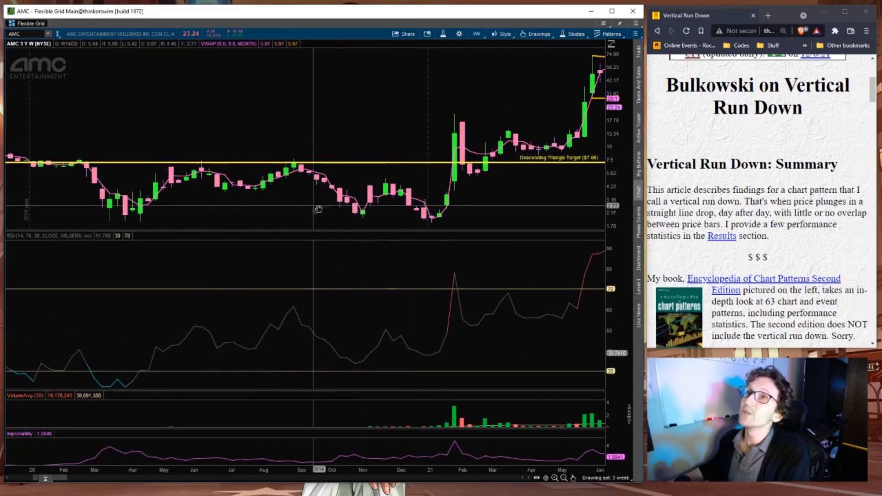
pyautogui.moveTo(319, 208); pyautogui.dragTo(419, 210)
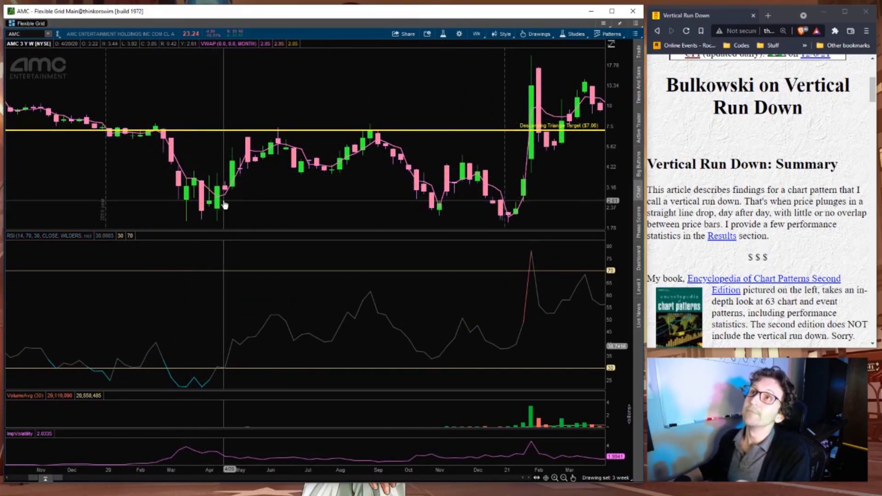
pyautogui.scroll(-10, 345, 198)
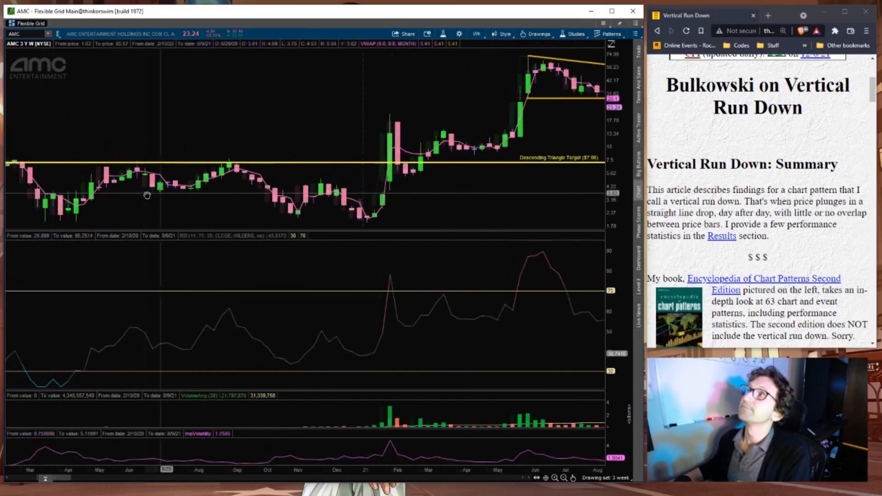
pyautogui.scroll(-3, 423, 212)
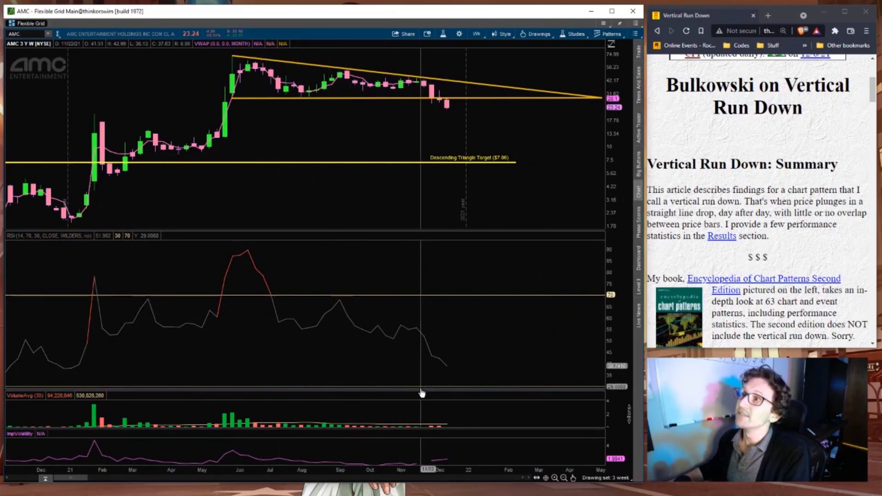
# Enlarge the volume and ImpVolatility panes and bridge the implied volatility gap with a trendline from 11/15/21 to 11/29/21
pyautogui.moveTo(420, 390); pyautogui.dragTo(421, 261)
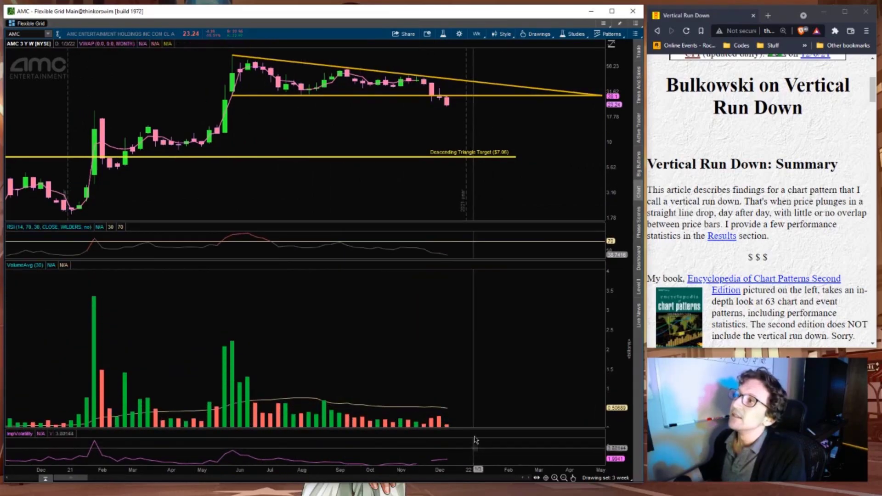
pyautogui.moveTo(475, 428); pyautogui.dragTo(461, 336)
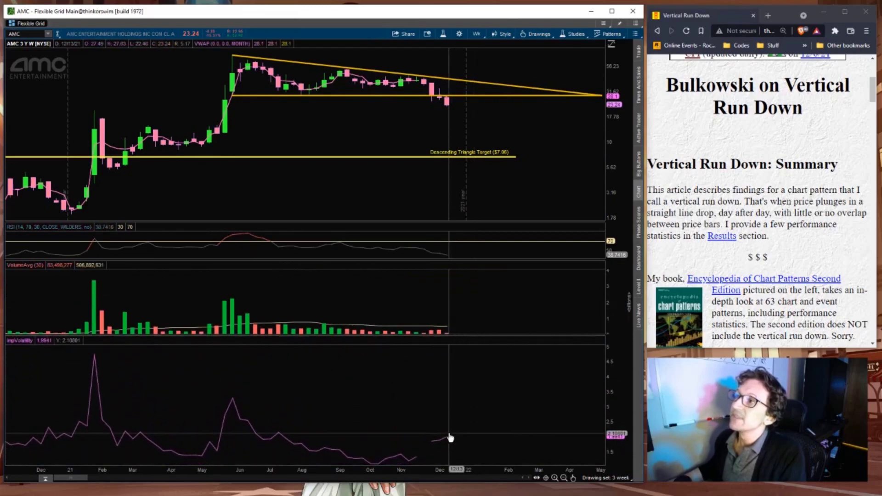
pyautogui.middleClick(393, 415)
pyautogui.click(401, 338)
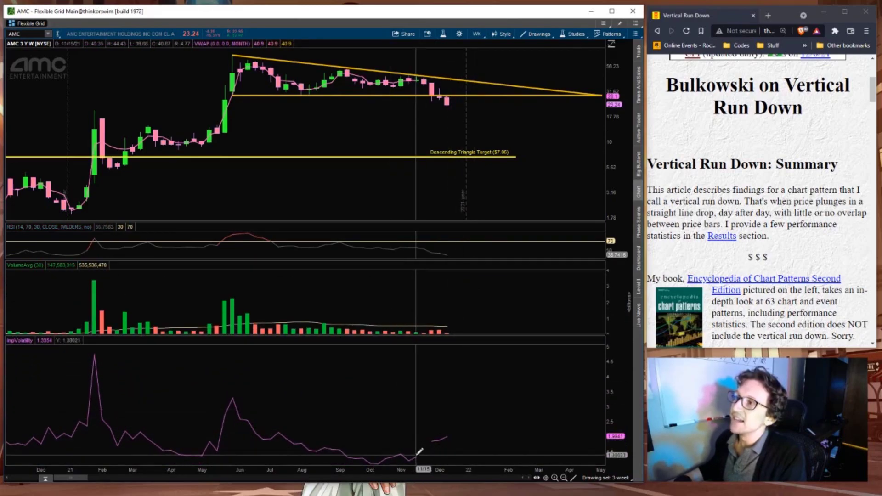
pyautogui.click(417, 457)
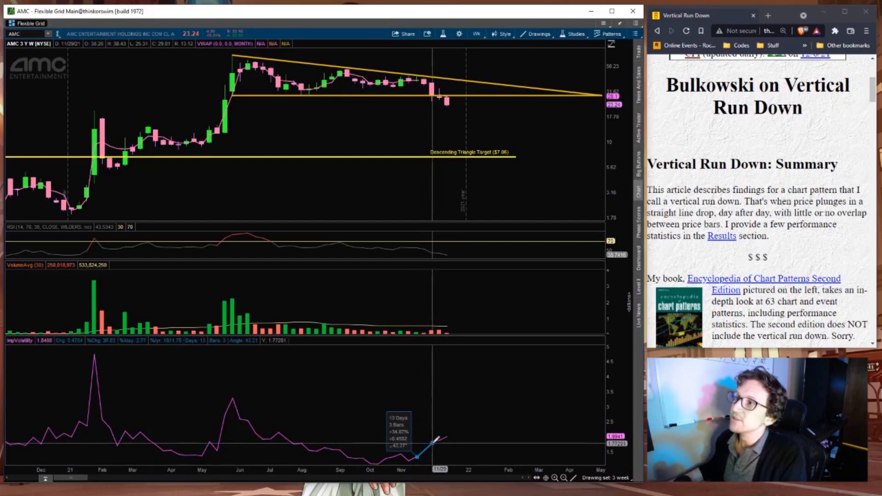
pyautogui.click(432, 443)
pyautogui.middleClick(440, 424)
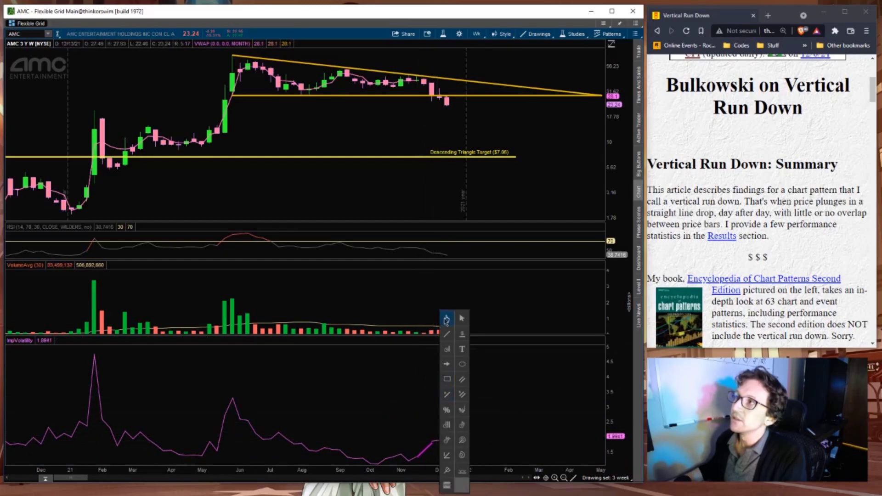
pyautogui.click(447, 320)
# Make the ImpVolatility pane slightly shorter and place down arrows above its 1/25/21 and 5/31/21 peaks
pyautogui.scroll(3, 328, 410)
pyautogui.scroll(3, 237, 384)
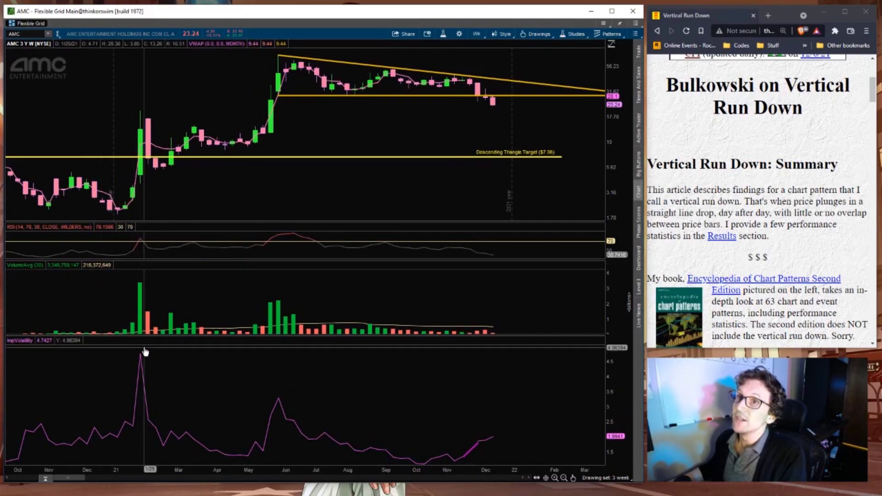
pyautogui.middleClick(218, 398)
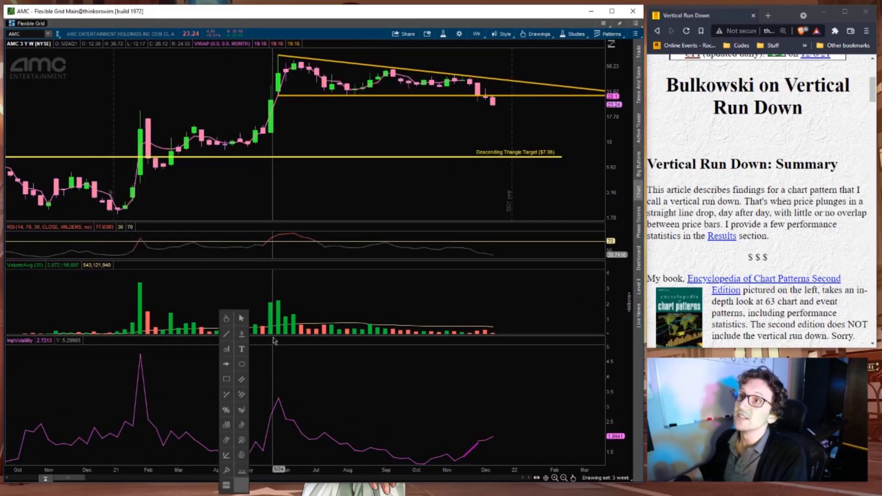
pyautogui.moveTo(275, 336); pyautogui.dragTo(274, 352)
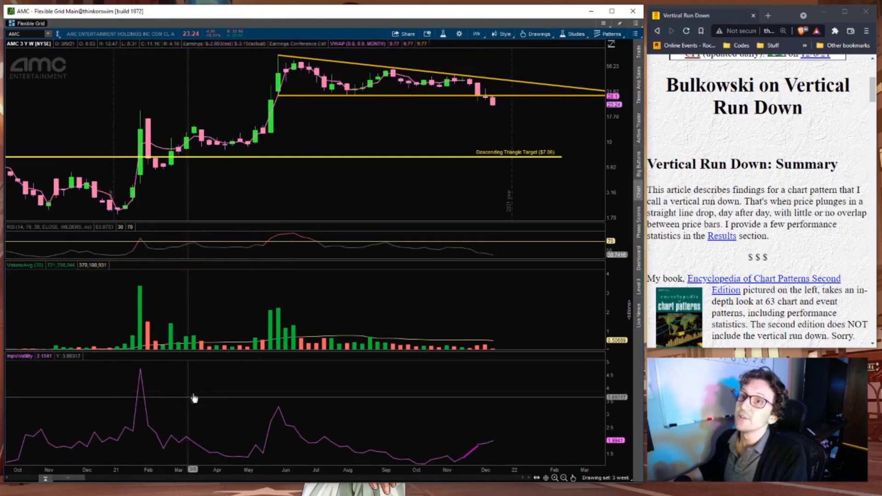
pyautogui.rightClick(213, 404)
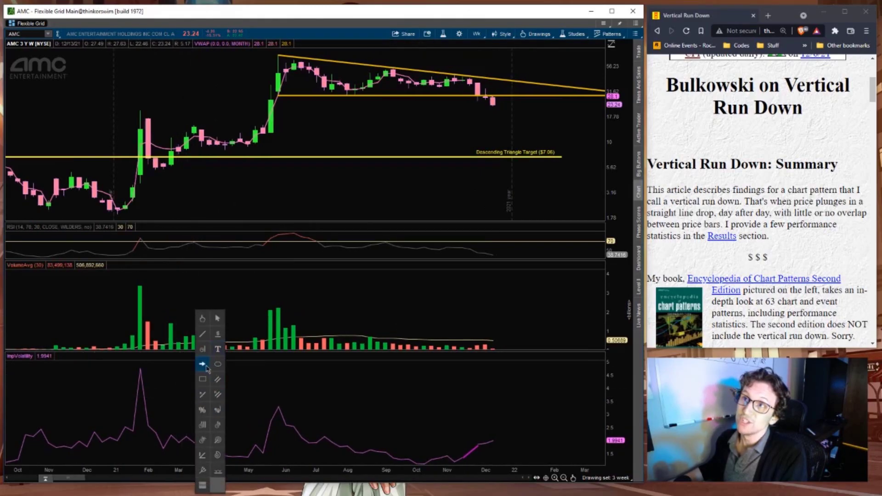
pyautogui.click(203, 364)
pyautogui.click(143, 363)
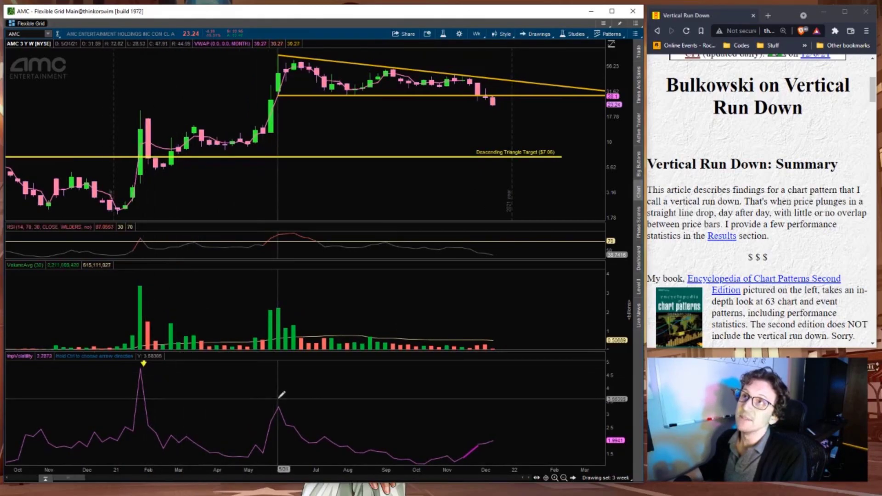
pyautogui.click(279, 394)
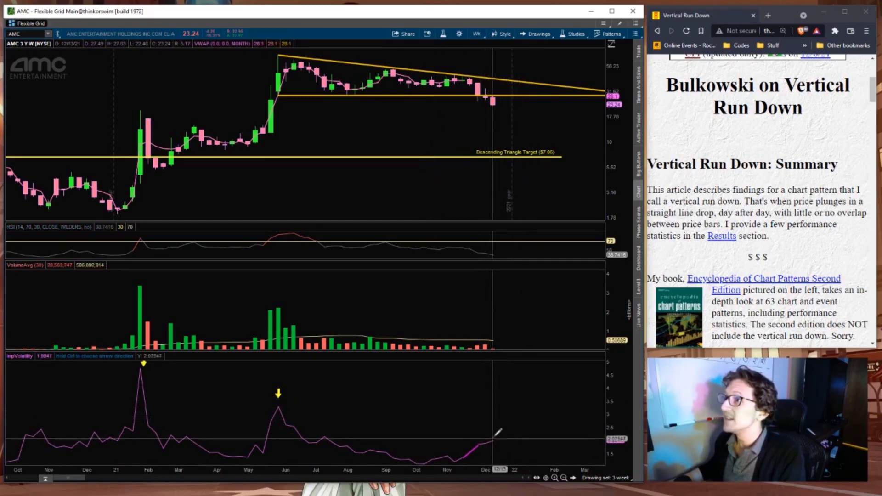
pyautogui.middleClick(501, 395)
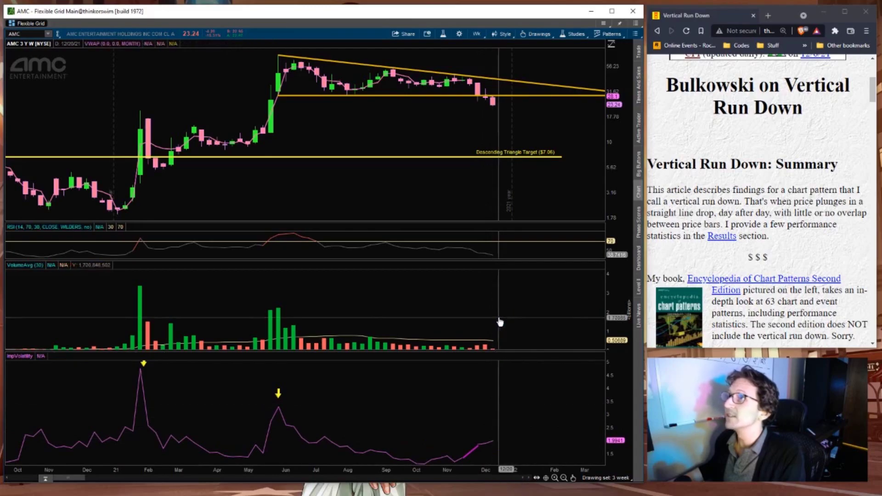
# Switch the chart from the weekly view to the 180 D : 4h time frame
pyautogui.rightClick(438, 190)
pyautogui.moveTo(489, 136); pyautogui.dragTo(386, 175)
pyautogui.click(481, 35)
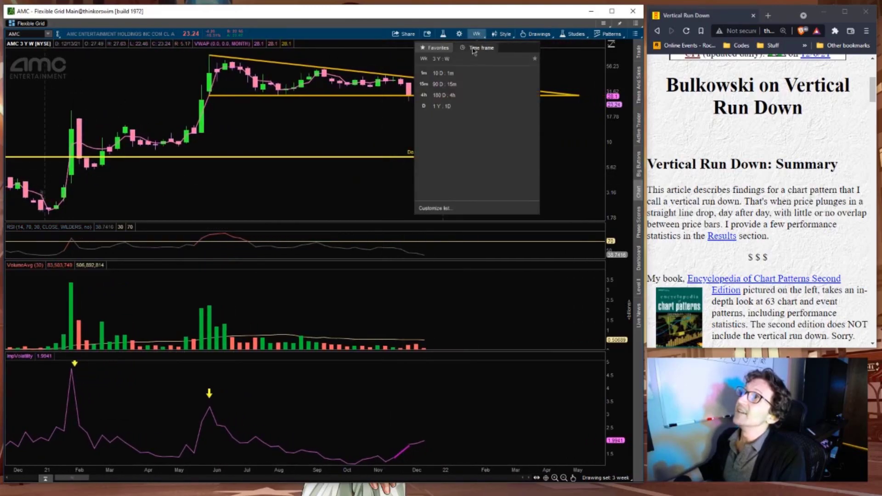
pyautogui.click(444, 95)
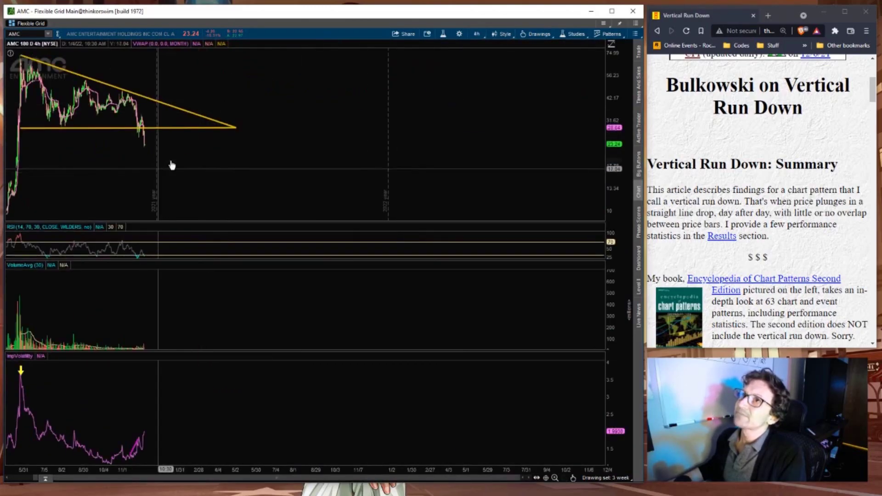
# Load the 4 Hr drawing set on the AMC chart and bring up the article's Vertical Run Down illustration in the browser
pyautogui.click(615, 480)
pyautogui.click(615, 326)
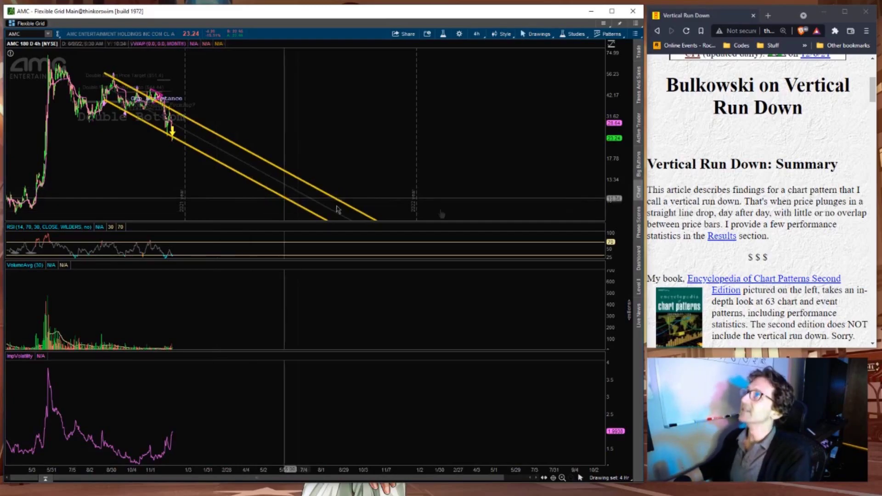
pyautogui.scroll(-6, 794, 186)
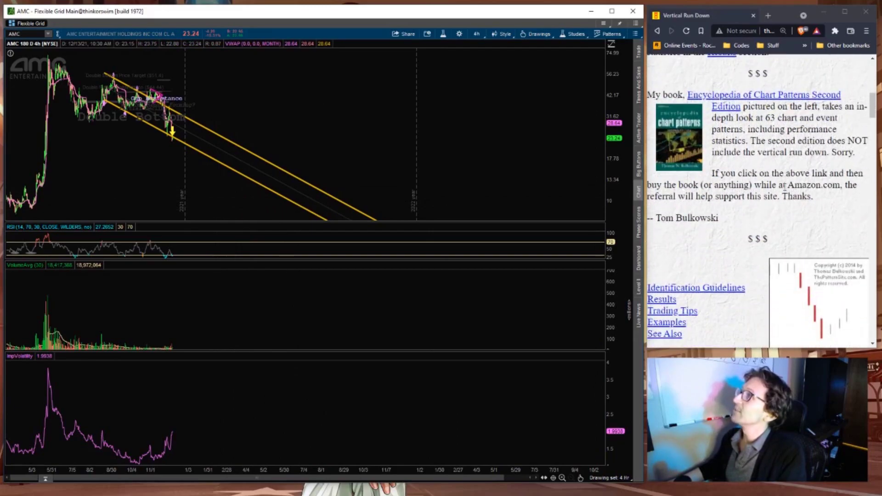
pyautogui.scroll(-2, 736, 195)
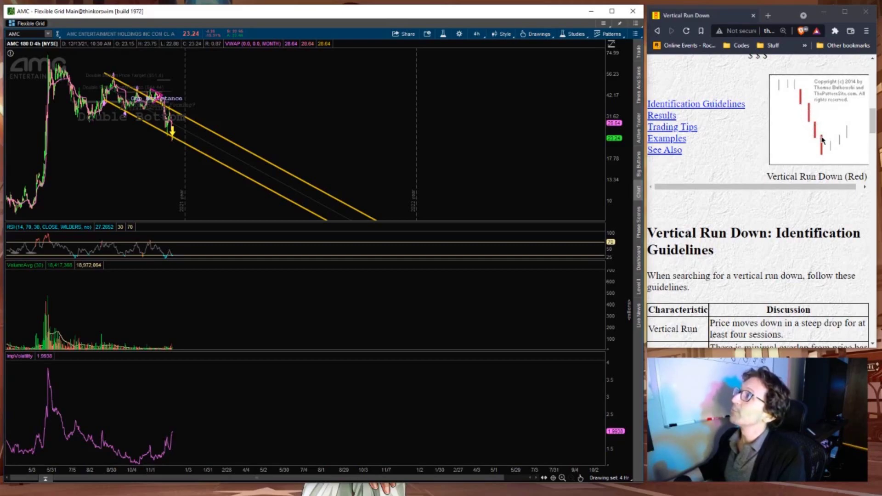
# Examine the descending channel on the 4-hour chart and trace the price action back to the June 2021 candles
pyautogui.middleClick(281, 133)
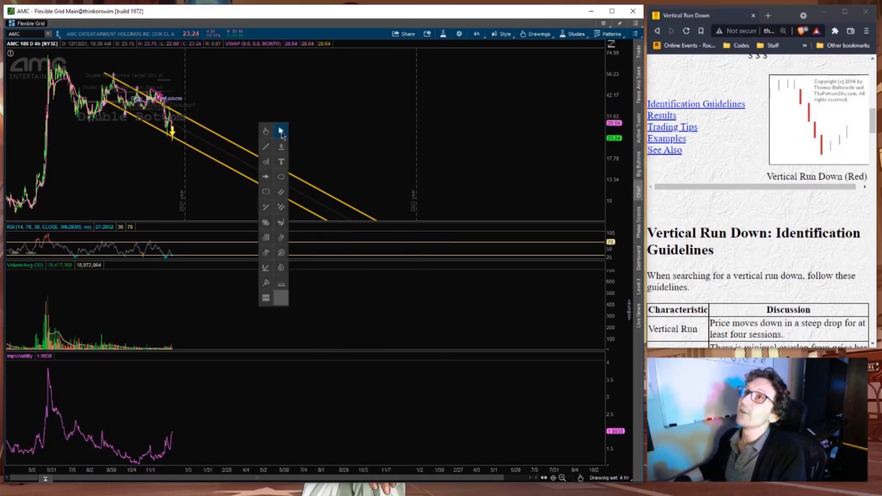
pyautogui.click(281, 132)
pyautogui.moveTo(210, 161); pyautogui.dragTo(135, 159)
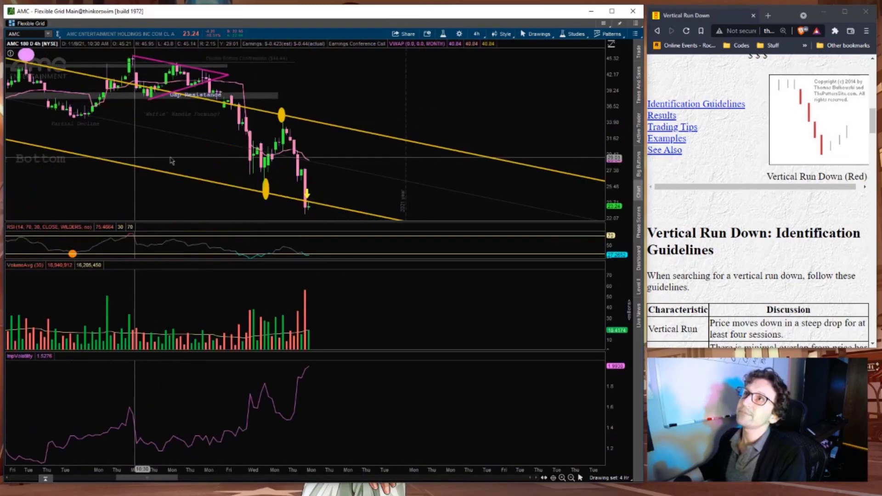
pyautogui.middleClick(333, 99)
pyautogui.moveTo(336, 98); pyautogui.dragTo(478, 110)
pyautogui.moveTo(201, 185); pyautogui.dragTo(375, 203)
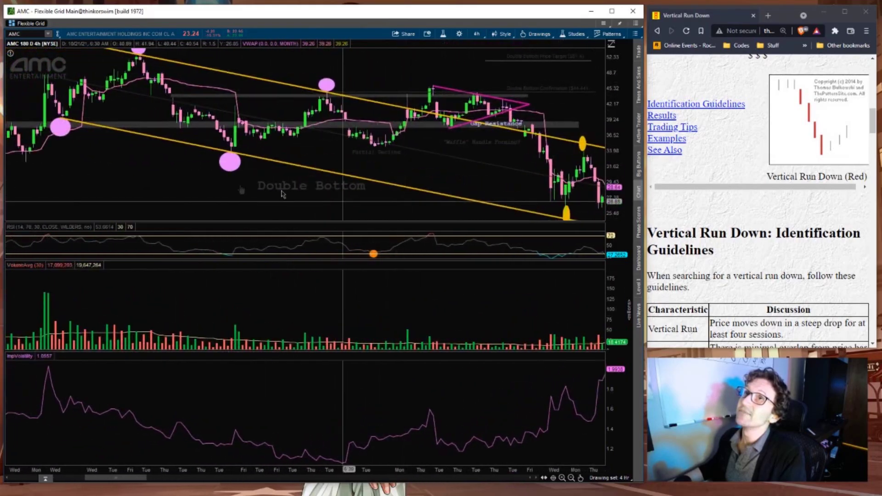
pyautogui.moveTo(171, 196); pyautogui.dragTo(280, 208)
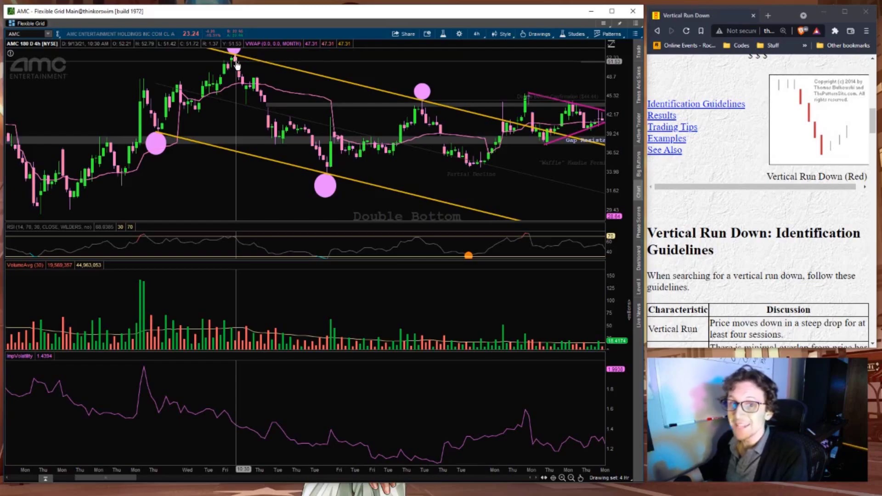
pyautogui.moveTo(240, 191); pyautogui.dragTo(407, 192)
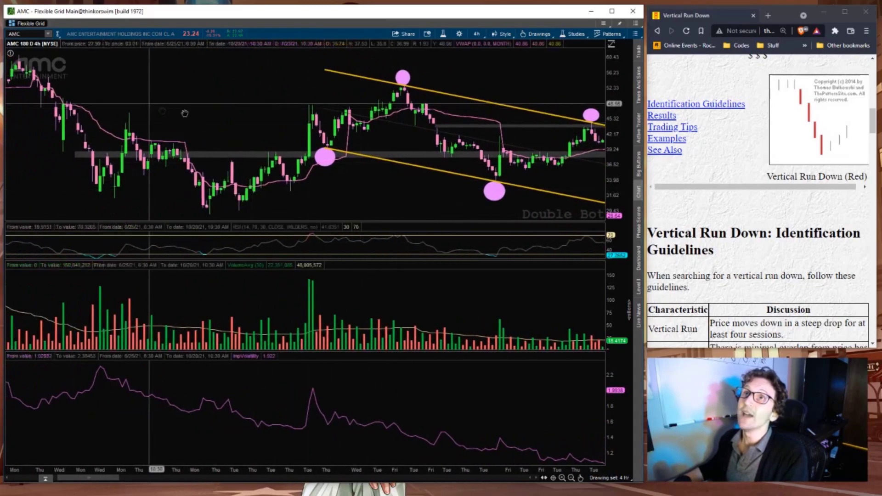
pyautogui.moveTo(181, 142); pyautogui.dragTo(406, 124)
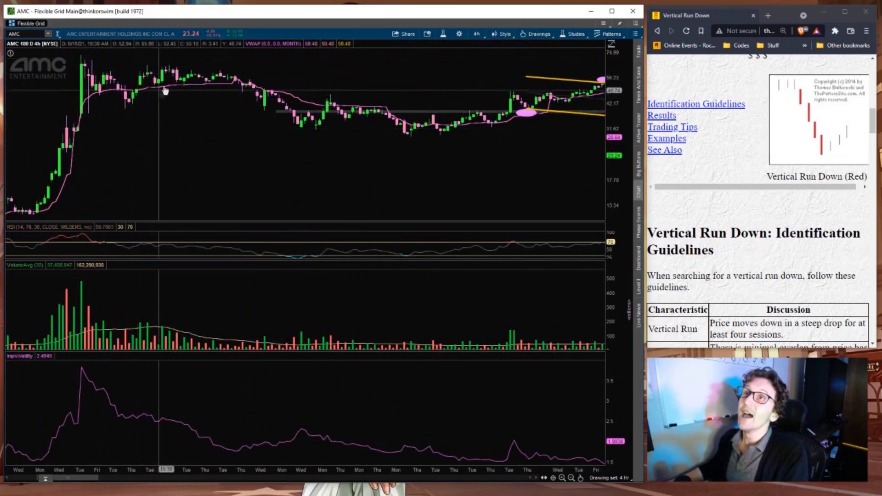
# Follow the descending channel forward from its September peak to the latest candles at its lower line
pyautogui.moveTo(481, 152); pyautogui.dragTo(380, 162)
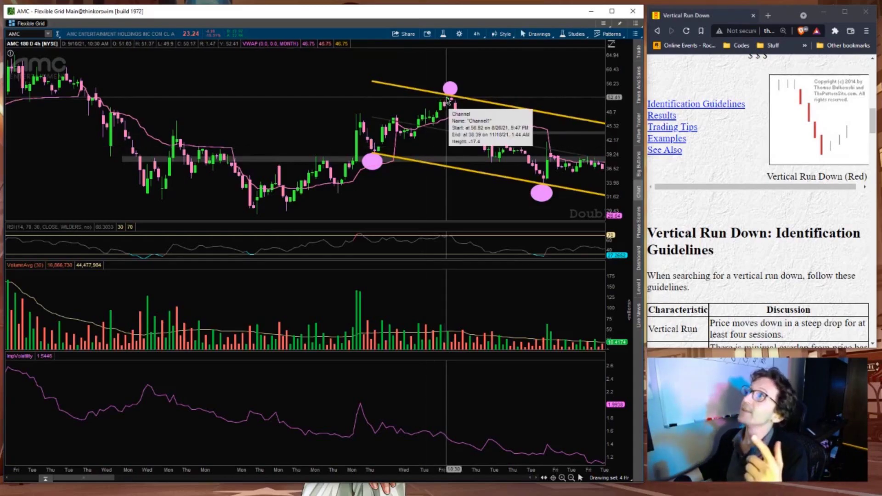
pyautogui.moveTo(514, 93)
pyautogui.mouseDown()
pyautogui.moveTo(490, 80)
pyautogui.moveTo(448, 76)
pyautogui.mouseUp()
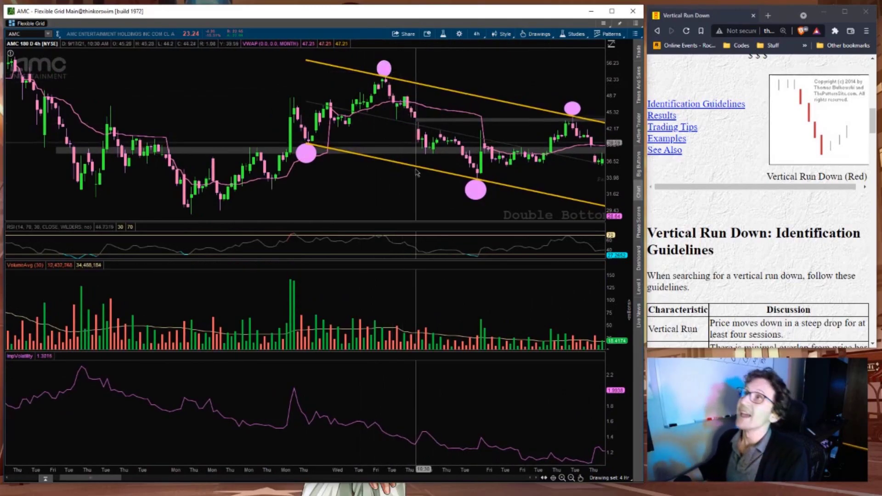
pyautogui.moveTo(416, 200); pyautogui.dragTo(201, 182)
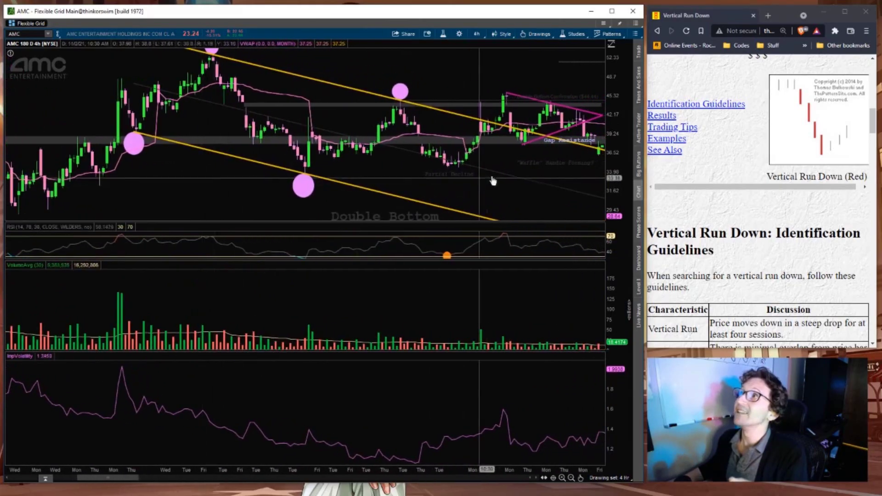
pyautogui.moveTo(488, 192); pyautogui.dragTo(398, 184)
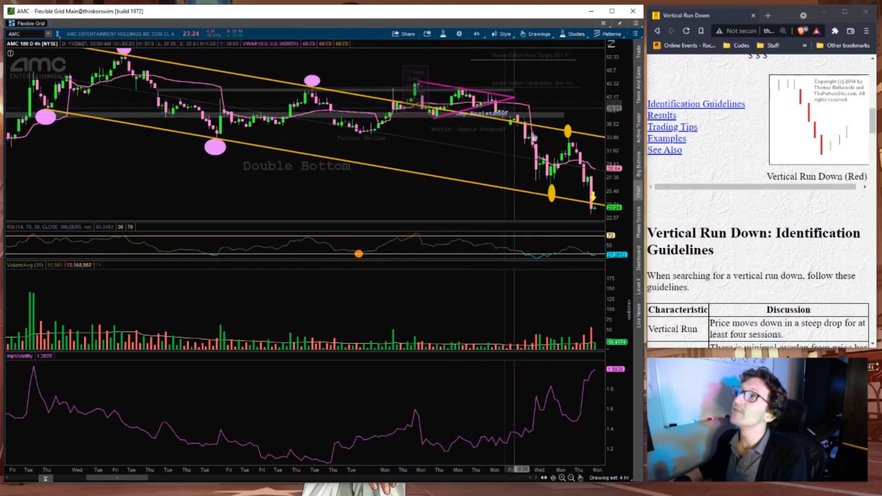
pyautogui.moveTo(447, 195); pyautogui.dragTo(284, 176)
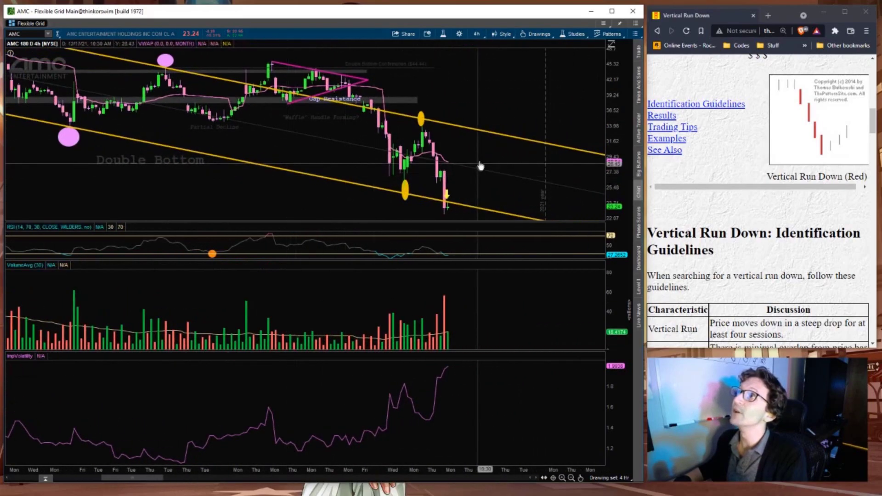
pyautogui.moveTo(482, 140); pyautogui.dragTo(353, 141)
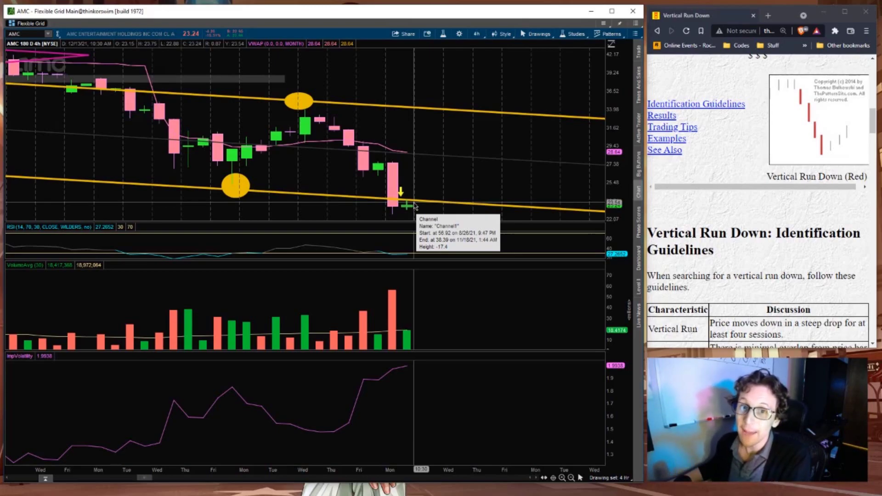
# Read the Identification Guidelines and Results sections of the Vertical Run Down article in the browser
pyautogui.scroll(-3, 750, 253)
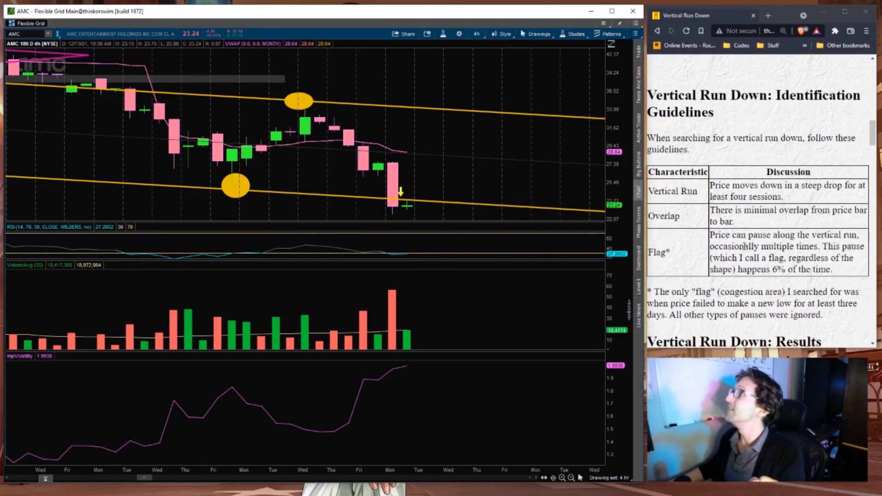
pyautogui.scroll(-5, 744, 247)
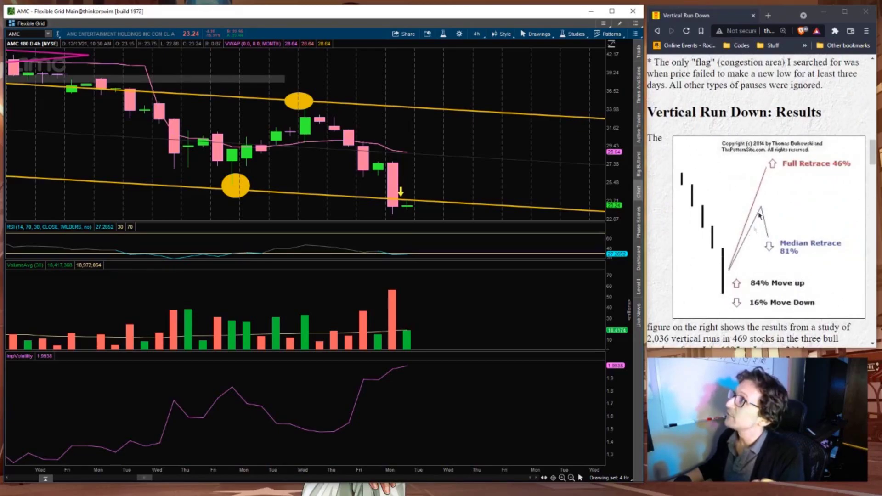
pyautogui.scroll(-3, 780, 248)
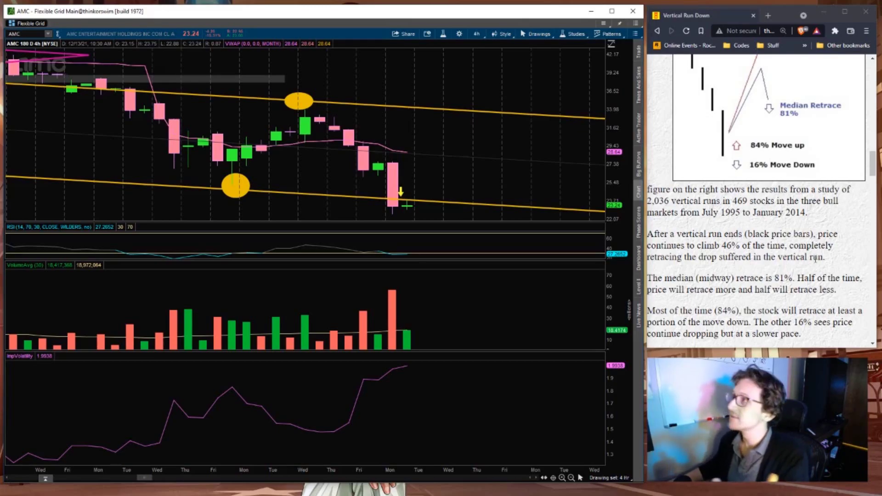
pyautogui.scroll(-2, 729, 219)
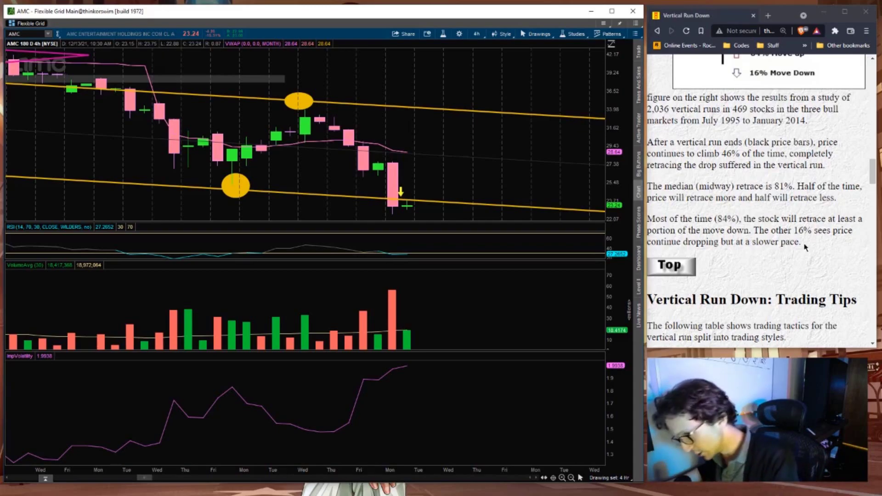
# Read the article's Trading Tips table, including the swing and day traders' gap tactic, through to the M/I Homes example chart
pyautogui.scroll(-2, 767, 235)
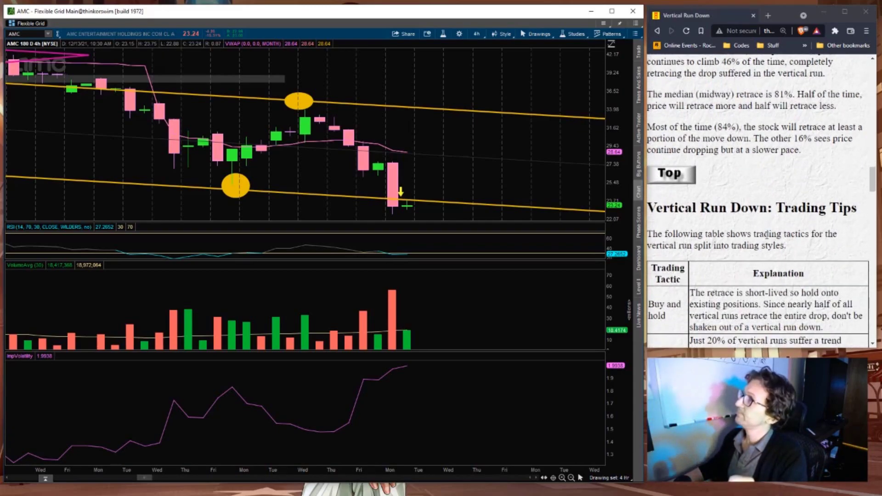
pyautogui.scroll(-2, 766, 235)
pyautogui.scroll(-2, 766, 235)
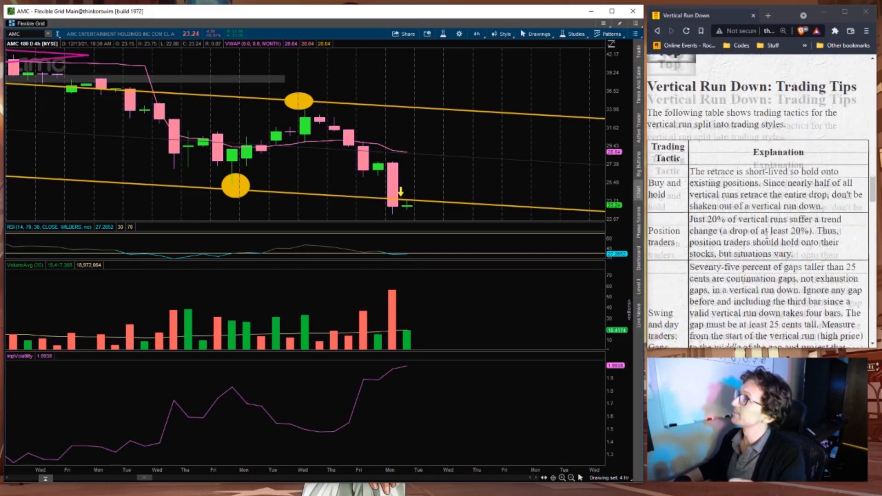
pyautogui.scroll(-1, 761, 236)
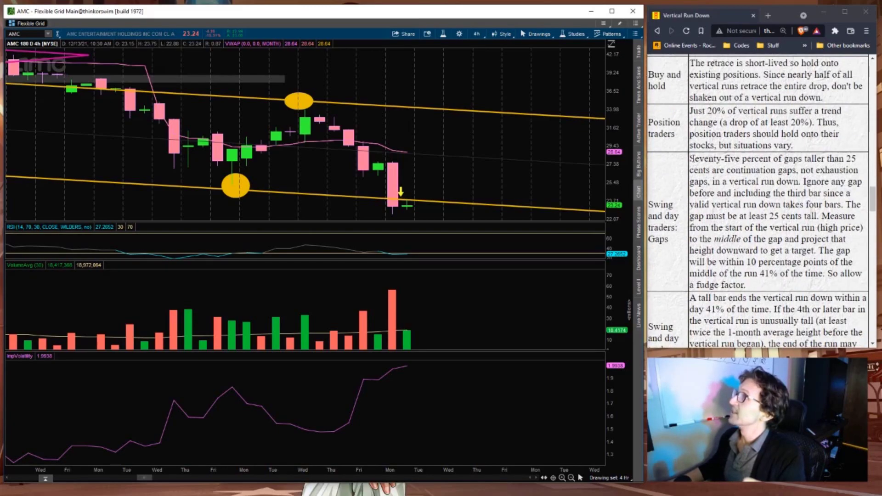
pyautogui.moveTo(692, 159); pyautogui.dragTo(851, 193)
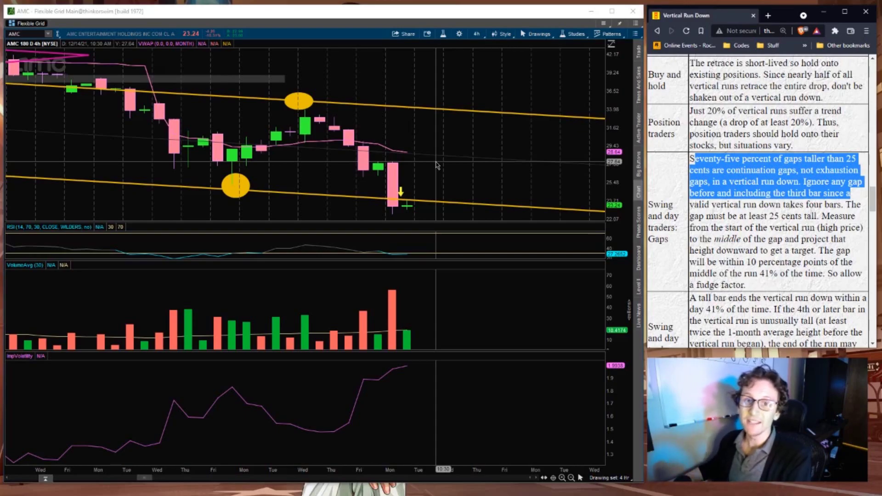
pyautogui.click(752, 231)
pyautogui.scroll(-4, 749, 239)
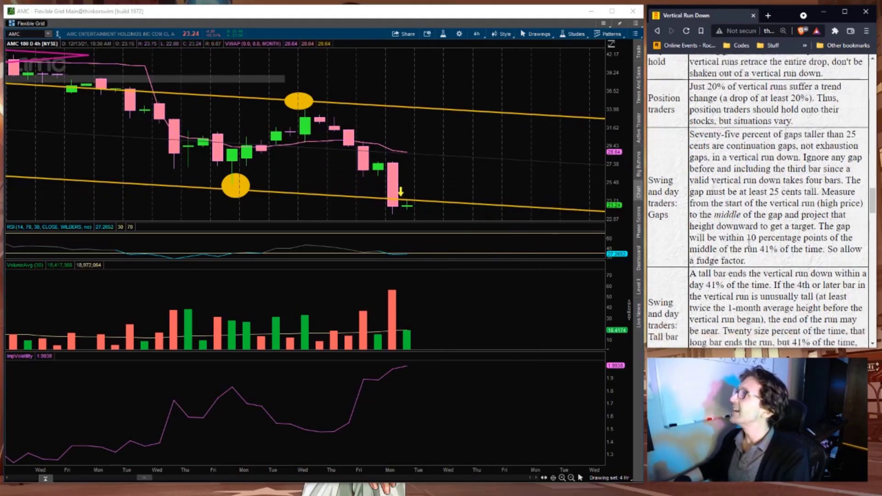
pyautogui.scroll(-4, 754, 226)
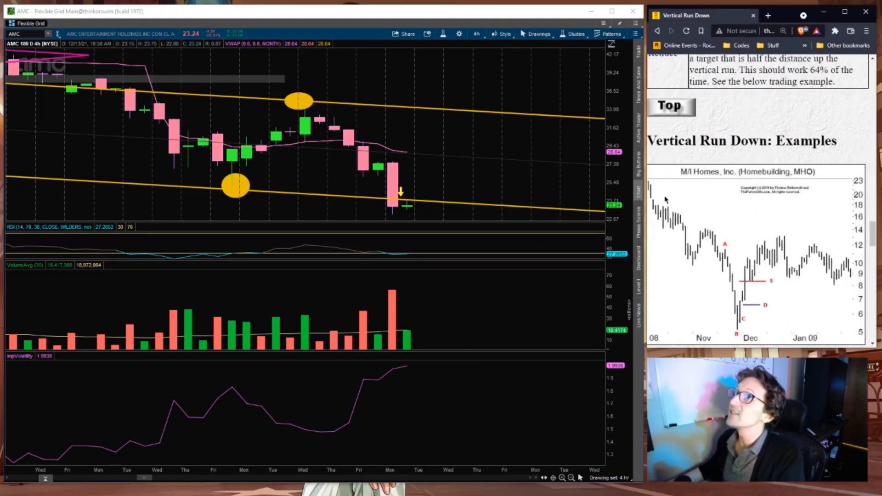
# Switch the AMC chart to the 1 Y : 1D time frame, focused on the recent candles, and load the Default drawing set
pyautogui.click(477, 34)
pyautogui.click(442, 94)
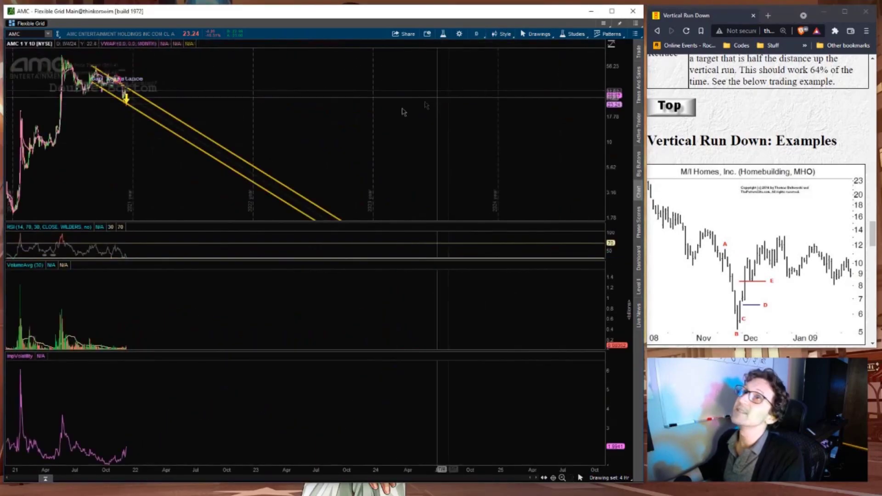
pyautogui.middleClick(130, 131)
pyautogui.click(152, 140)
pyautogui.moveTo(151, 140); pyautogui.dragTo(95, 137)
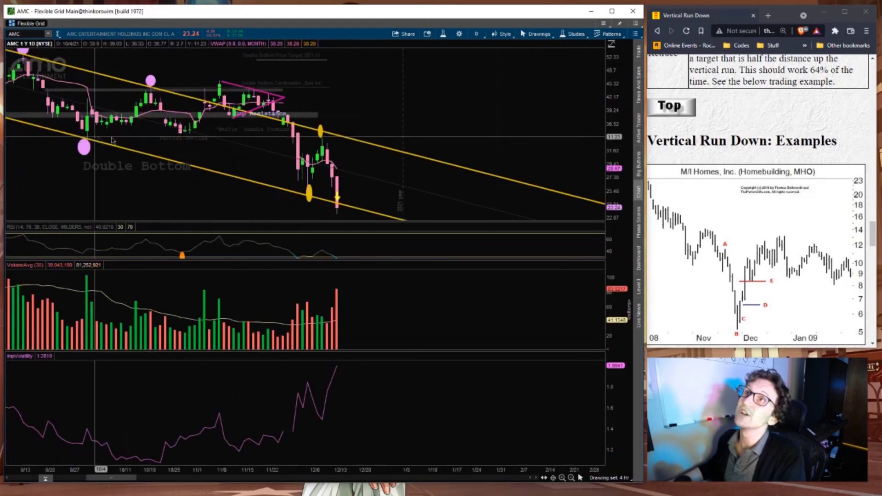
pyautogui.click(611, 478)
pyautogui.click(607, 270)
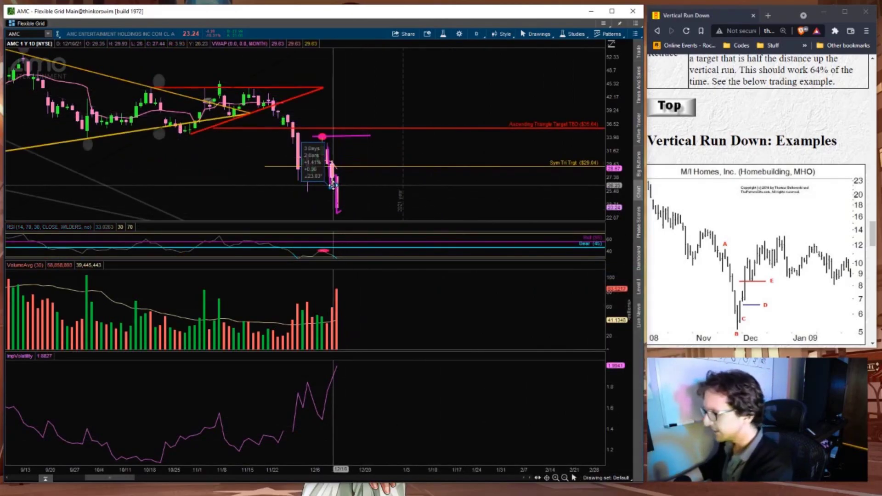
pyautogui.moveTo(330, 181)
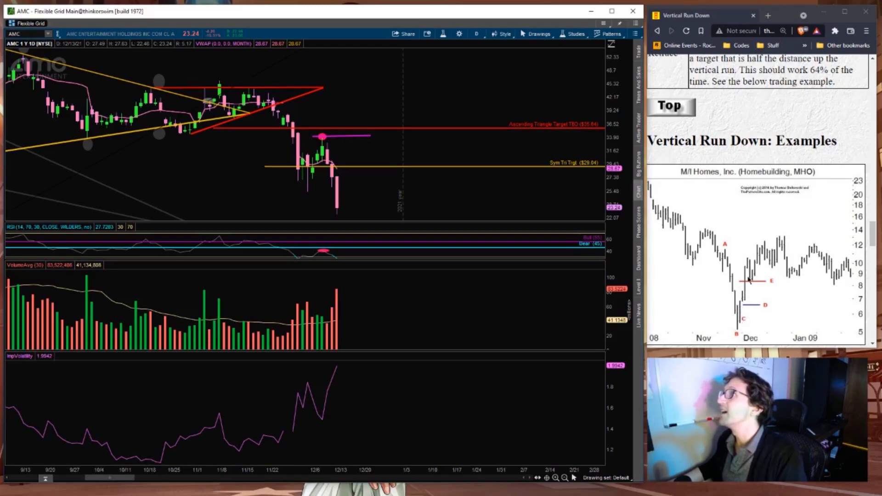
# Read the M/I Homes trading explanation and the See Also links, and return to the start of the explanation
pyautogui.scroll(-4, 750, 279)
pyautogui.scroll(-1, 749, 279)
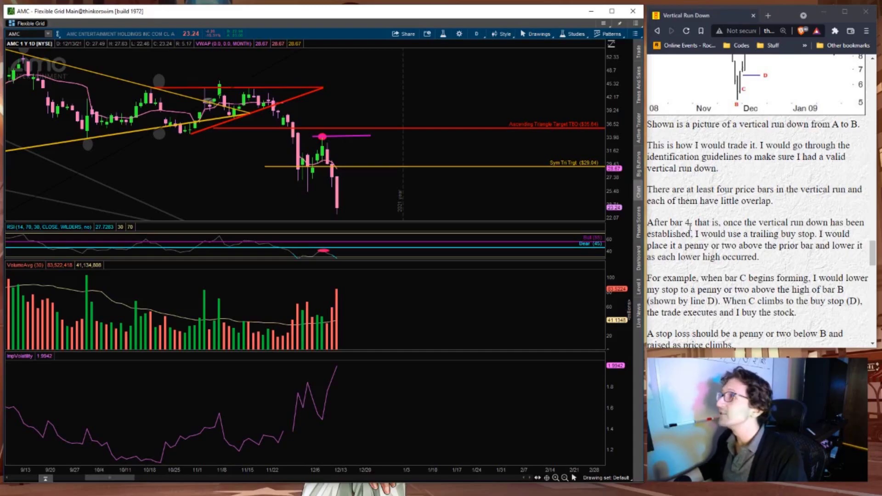
pyautogui.scroll(-5, 690, 226)
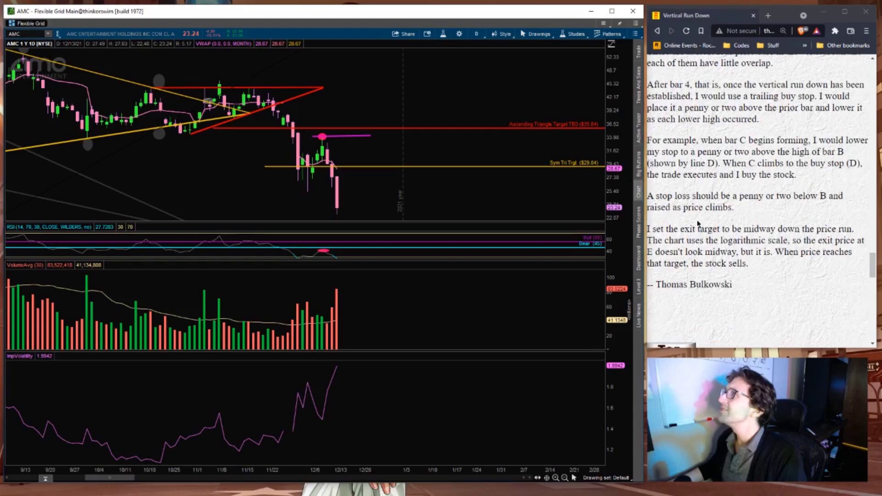
pyautogui.scroll(-1, 727, 216)
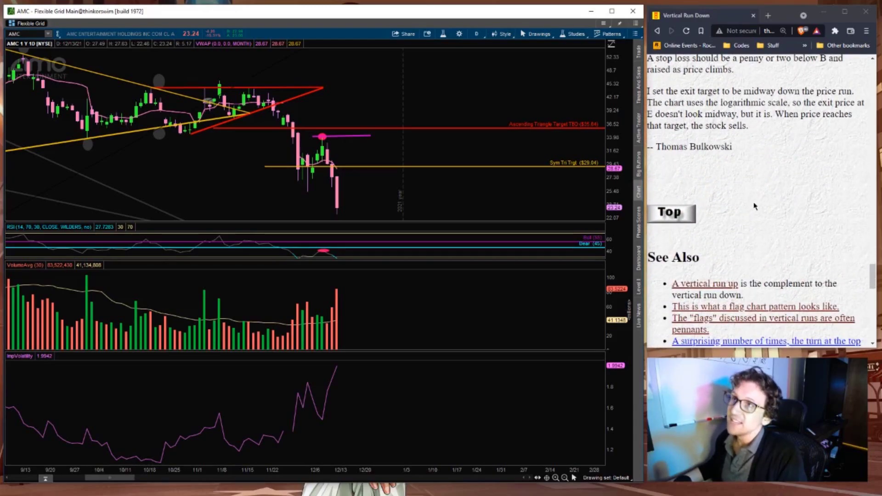
pyautogui.scroll(-1, 755, 207)
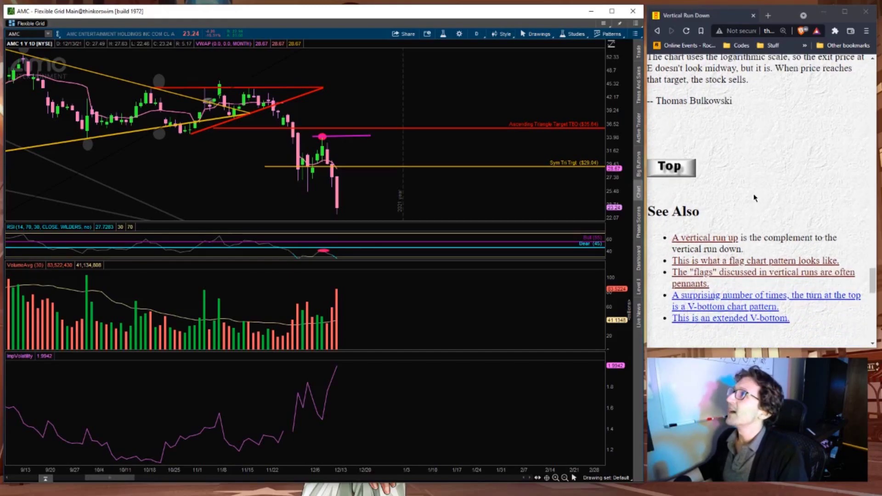
pyautogui.scroll(-5, 754, 198)
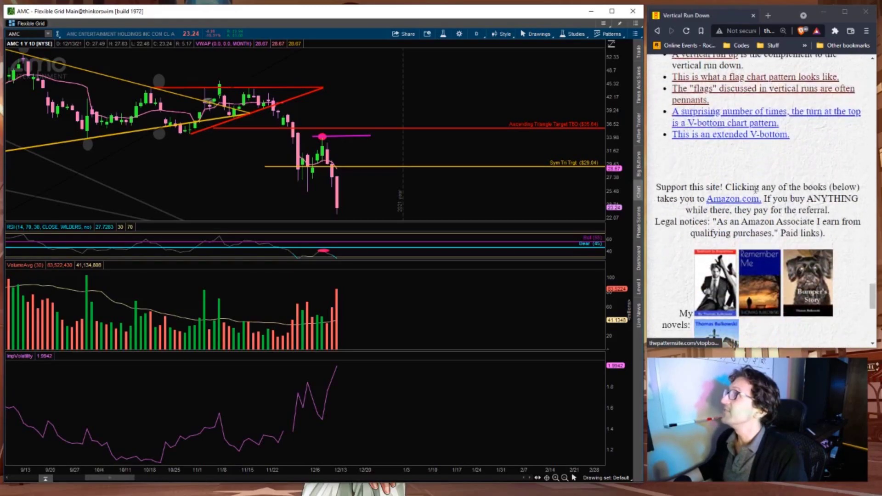
pyautogui.scroll(9, 758, 213)
pyautogui.scroll(3, 759, 213)
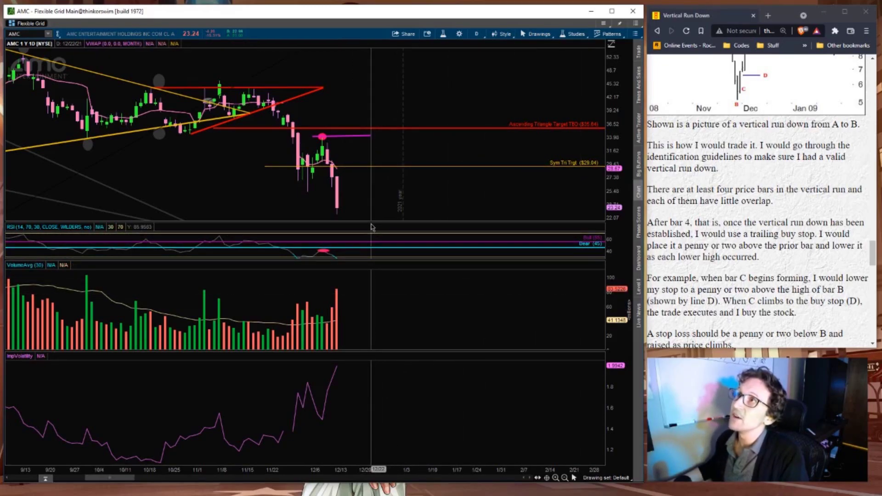
# Enlarge the RSI pane and draw two connected trendlines from its latest low up to the Bear (45) line and on past Bull (55)
pyautogui.moveTo(370, 223); pyautogui.dragTo(366, 132)
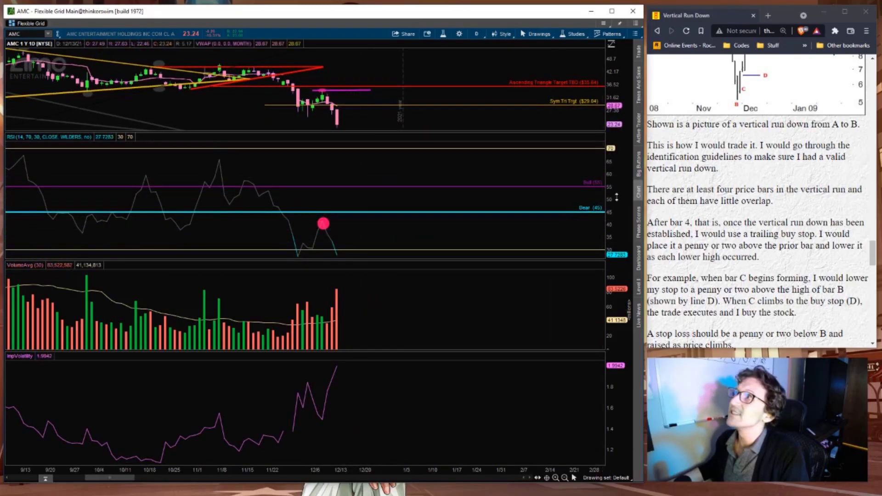
pyautogui.moveTo(616, 197); pyautogui.dragTo(616, 207)
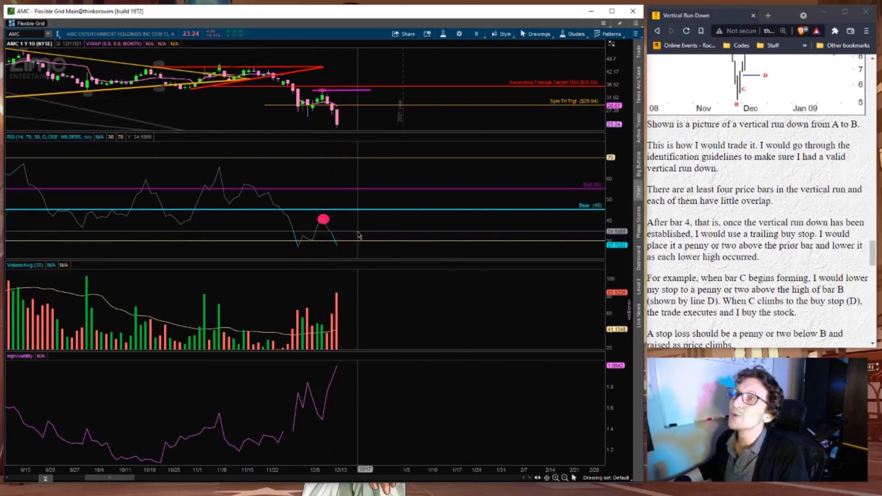
pyautogui.middleClick(358, 232)
pyautogui.click(367, 255)
pyautogui.click(337, 245)
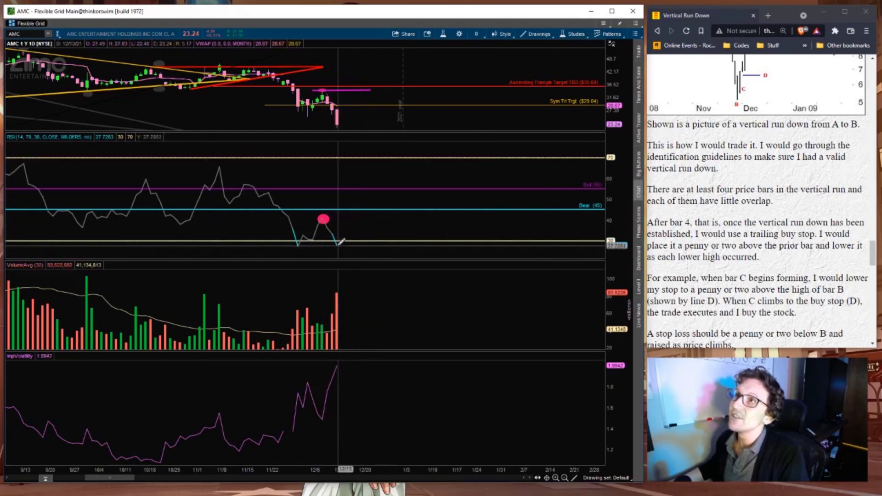
pyautogui.click(358, 212)
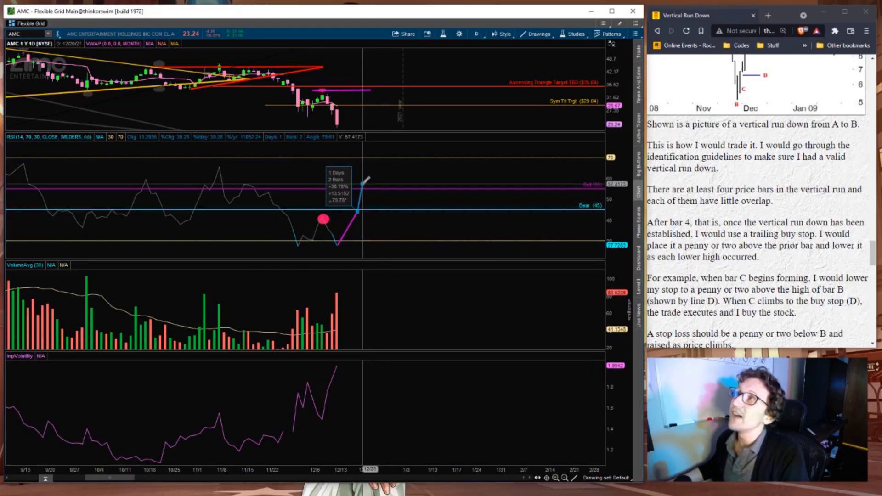
pyautogui.click(362, 184)
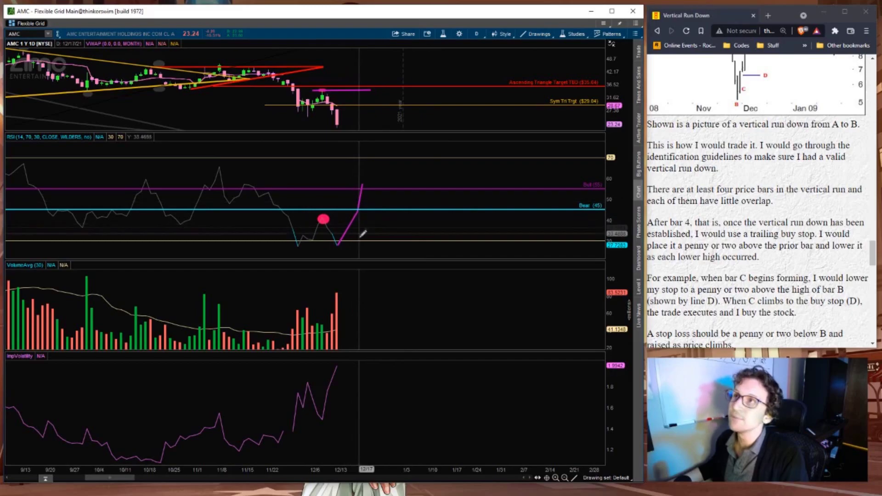
# Remove both projected trendlines from the RSI pane
pyautogui.moveTo(357, 219)
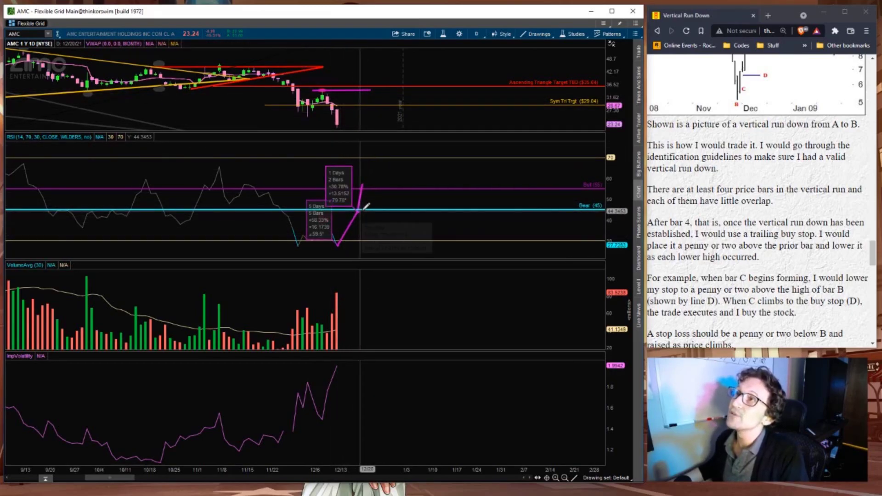
pyautogui.moveTo(364, 184)
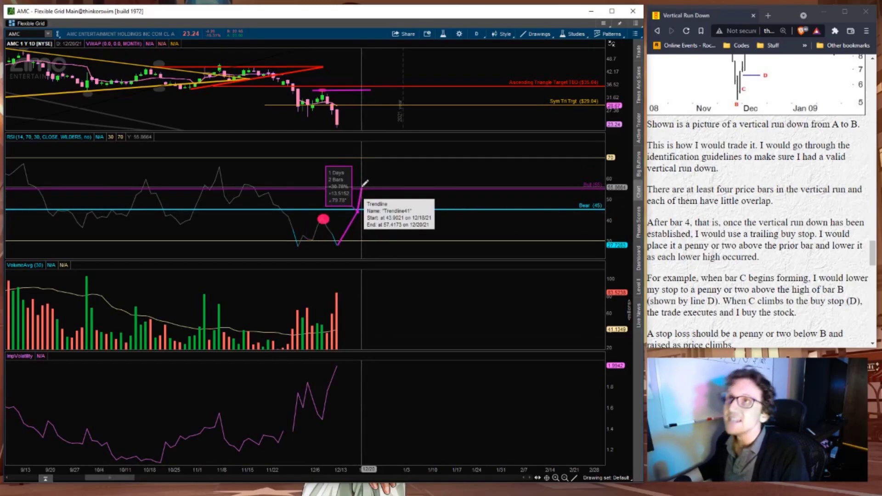
pyautogui.middleClick(401, 154)
pyautogui.click(408, 166)
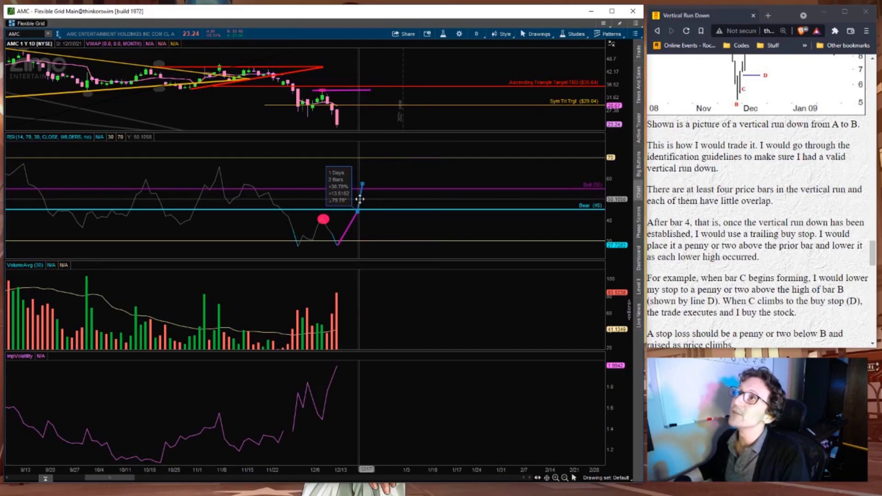
pyautogui.moveTo(360, 199); pyautogui.dragTo(355, 223)
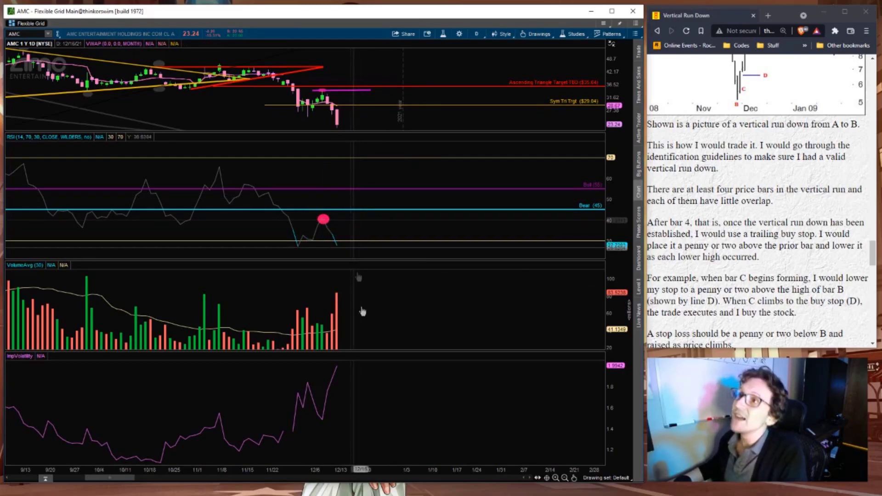
# Draw a rising parallel channel about 38 days long around implied volatility, from the mid-November low through the December low, with its upper edge along the peaks
pyautogui.rightClick(305, 409)
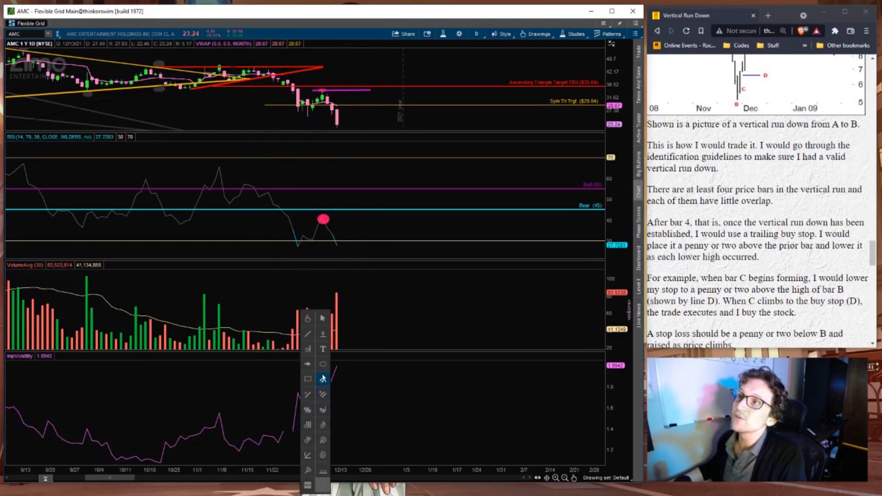
pyautogui.click(323, 378)
pyautogui.click(240, 452)
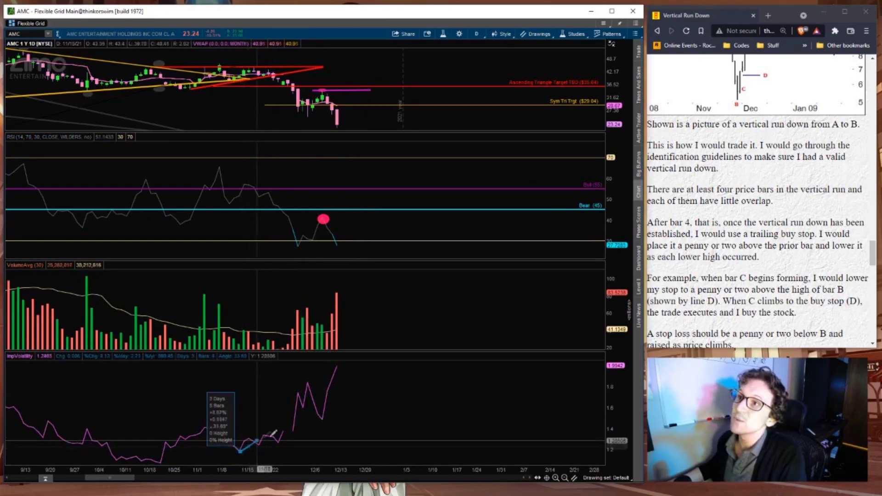
pyautogui.click(371, 404)
pyautogui.click(279, 391)
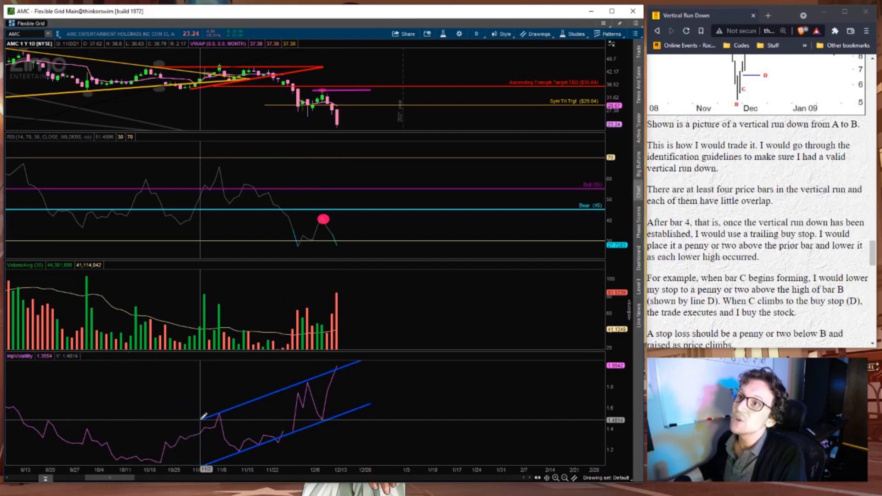
pyautogui.rightClick(415, 385)
pyautogui.click(419, 322)
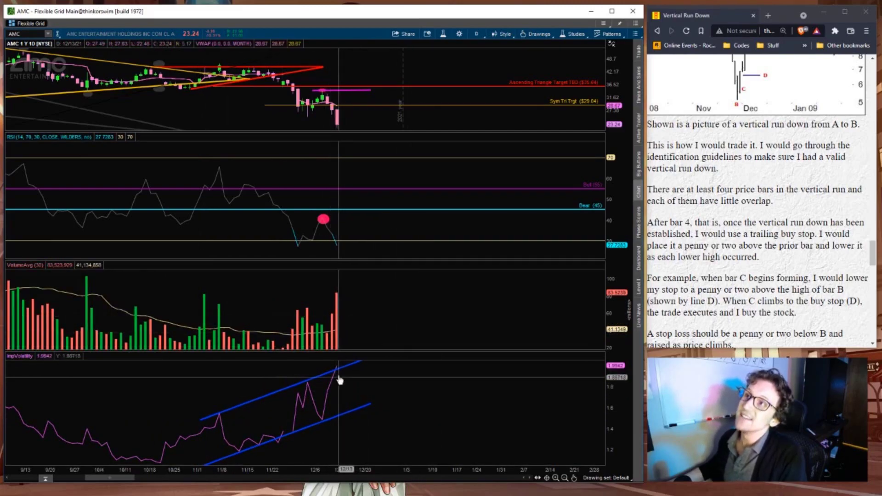
# Compress the implied volatility scale to leave room above the channel, and enlarge the price pane over the lower studies
pyautogui.moveTo(624, 389); pyautogui.dragTo(613, 398)
pyautogui.moveTo(415, 400); pyautogui.dragTo(429, 425)
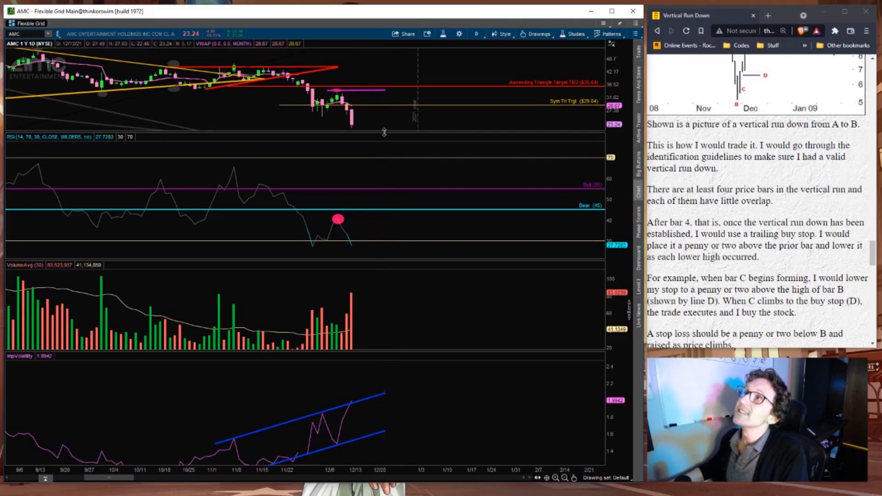
pyautogui.moveTo(384, 132); pyautogui.dragTo(394, 351)
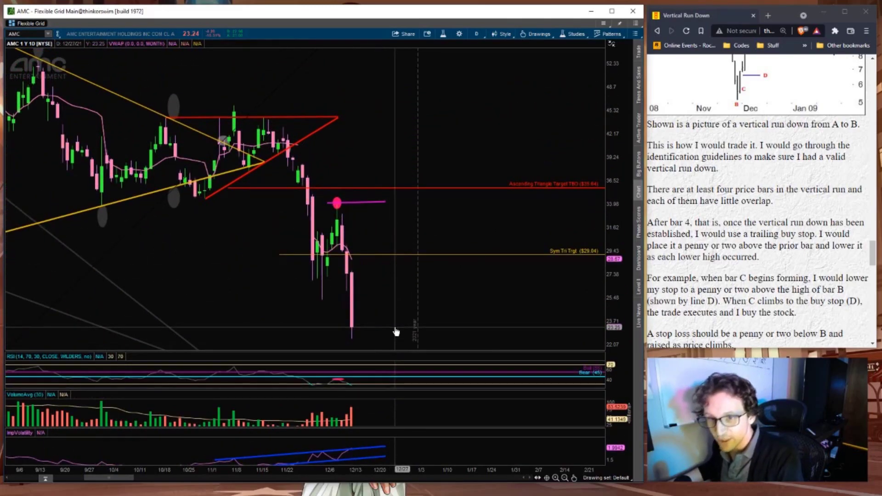